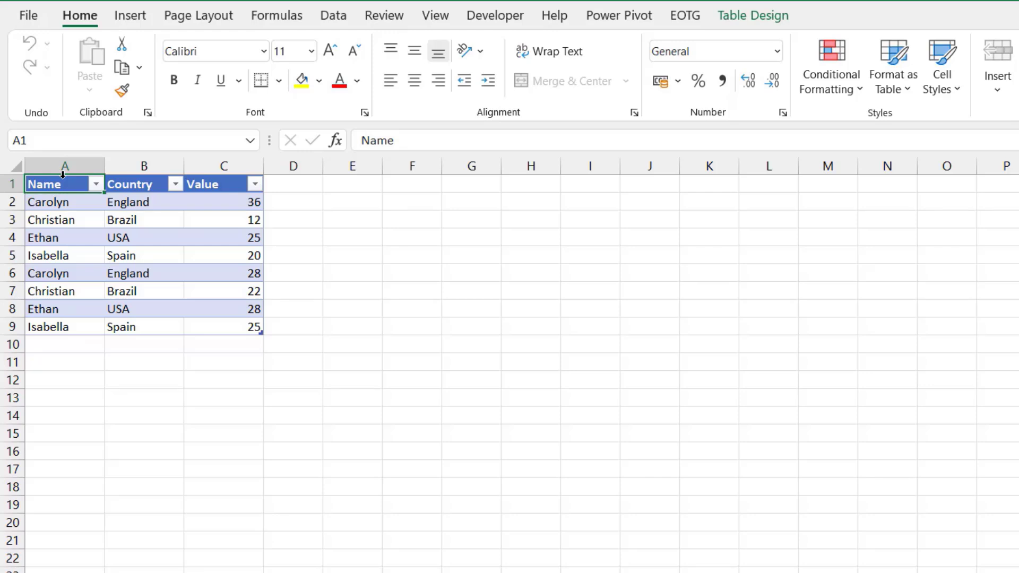
Create a PivotTable from the source data table on a new sheet
{"action": "left_click", "coordinate": [64, 201]}
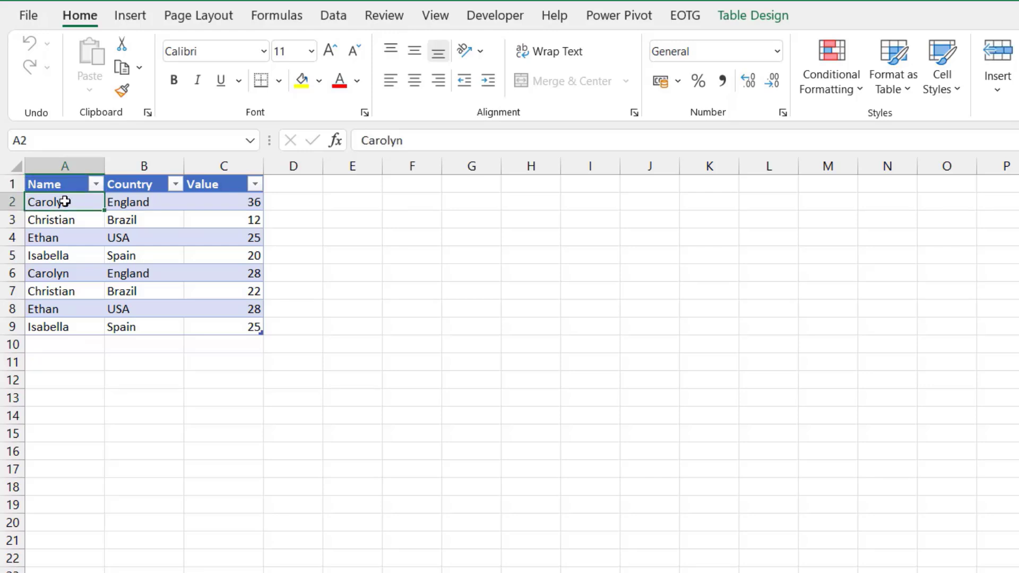
{"action": "left_click", "coordinate": [130, 16]}
{"action": "left_click", "coordinate": [47, 90]}
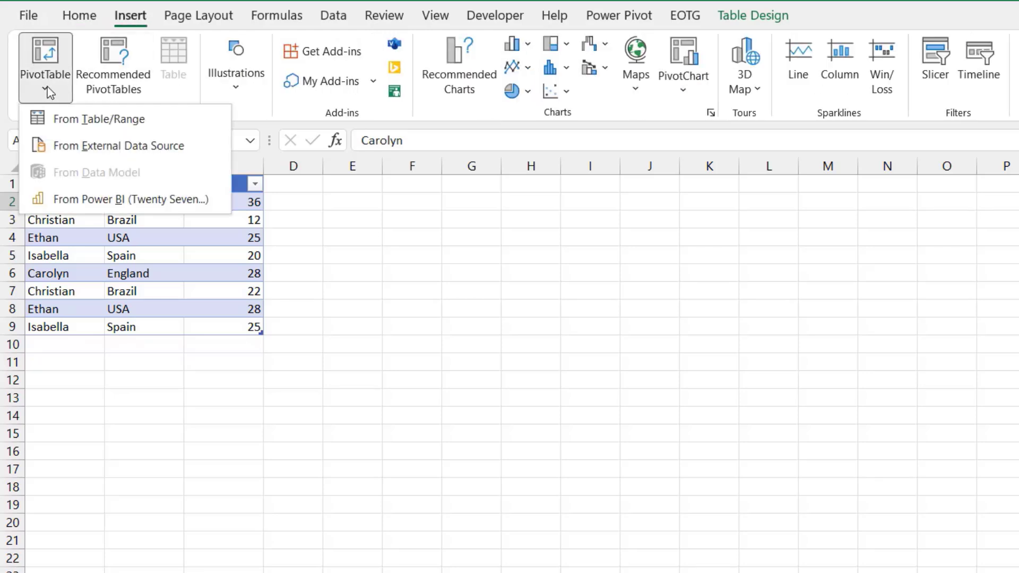
{"action": "left_click", "coordinate": [66, 116]}
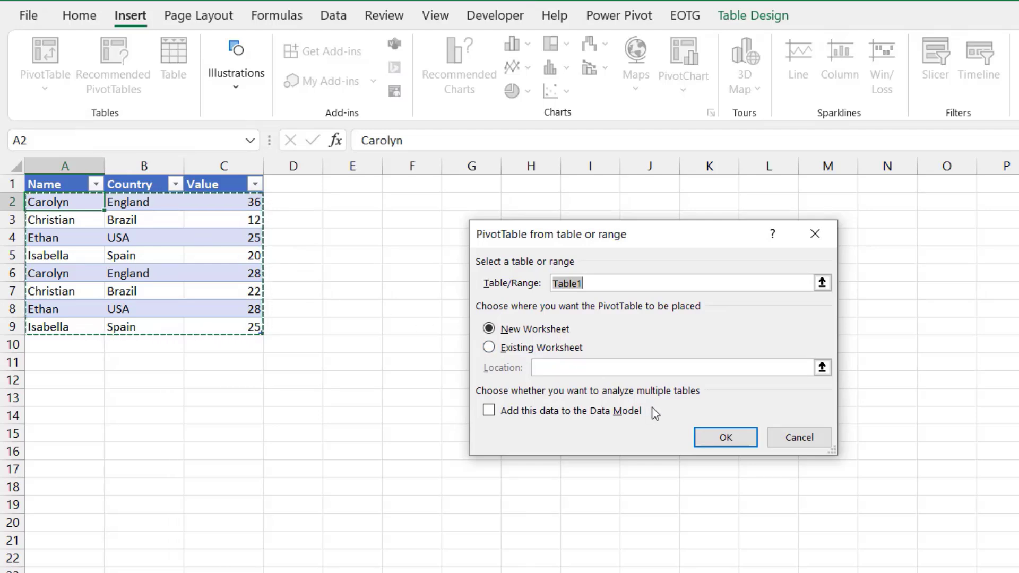
{"action": "left_click", "coordinate": [730, 449]}
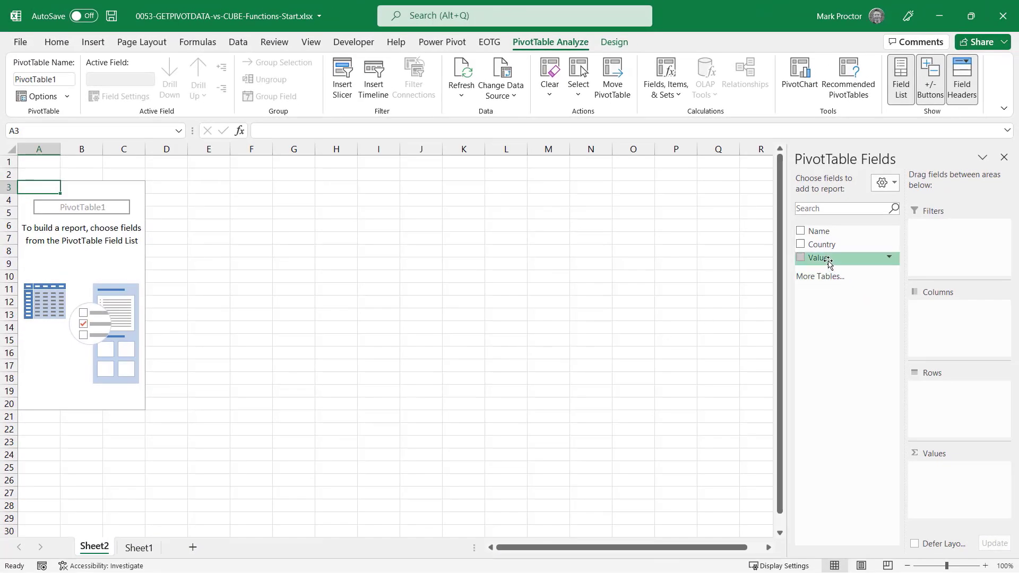
Lay out the PivotTable summing Value, with Name as rows and Country as columns
{"action": "left_click_drag", "start_coordinate": [828, 260], "coordinate": [970, 482]}
{"action": "left_click_drag", "start_coordinate": [830, 232], "coordinate": [963, 413]}
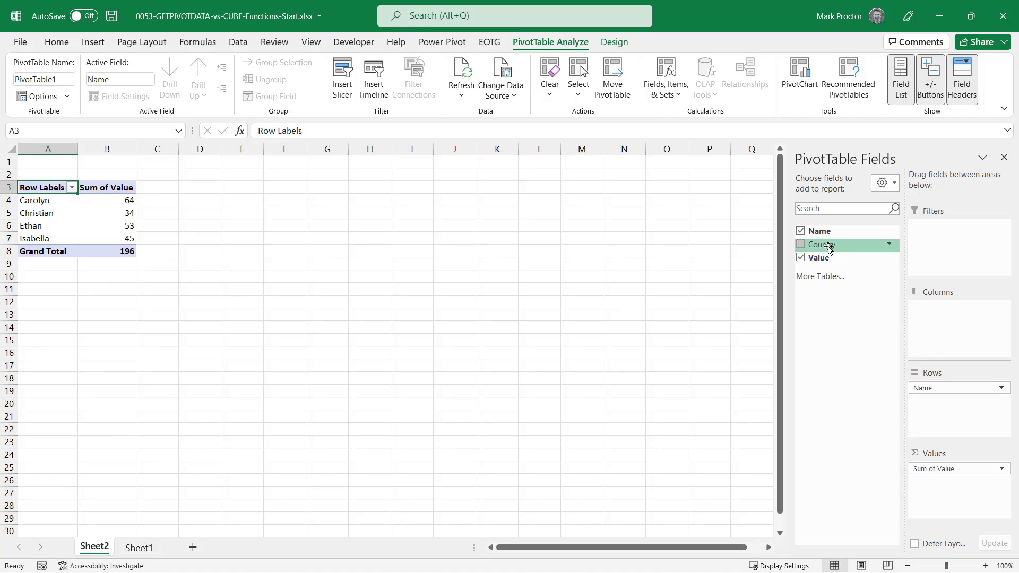
{"action": "left_click_drag", "start_coordinate": [827, 245], "coordinate": [974, 341]}
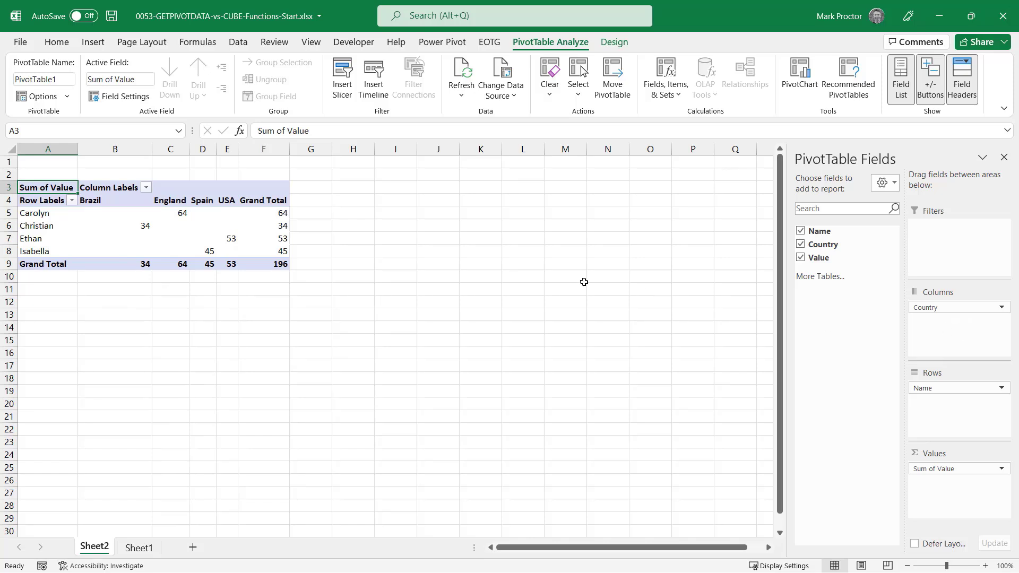
Turn off PivotTable autofit column widths on update and widen columns B through F
{"action": "right_click", "coordinate": [176, 217]}
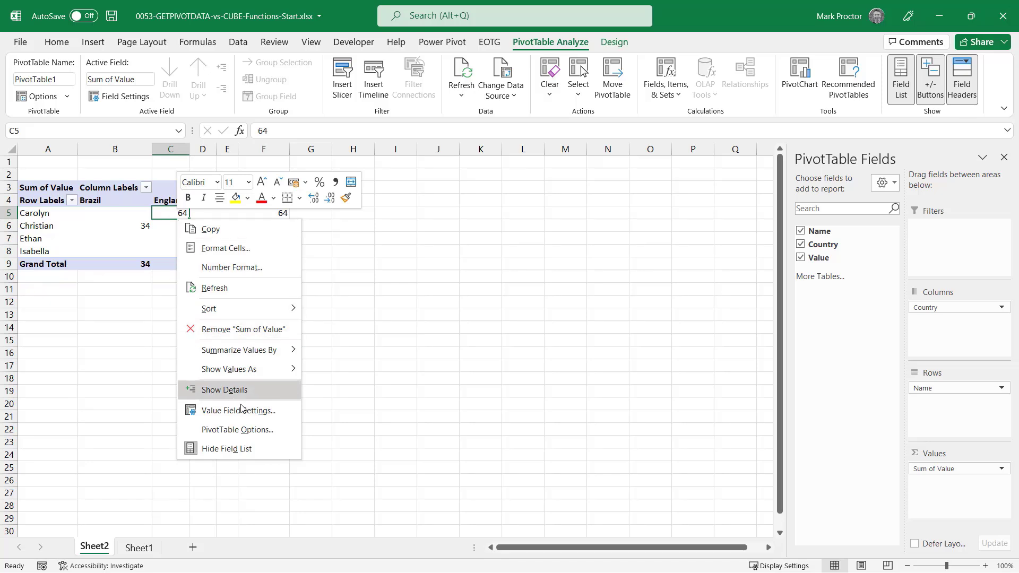
{"action": "left_click", "coordinate": [261, 431]}
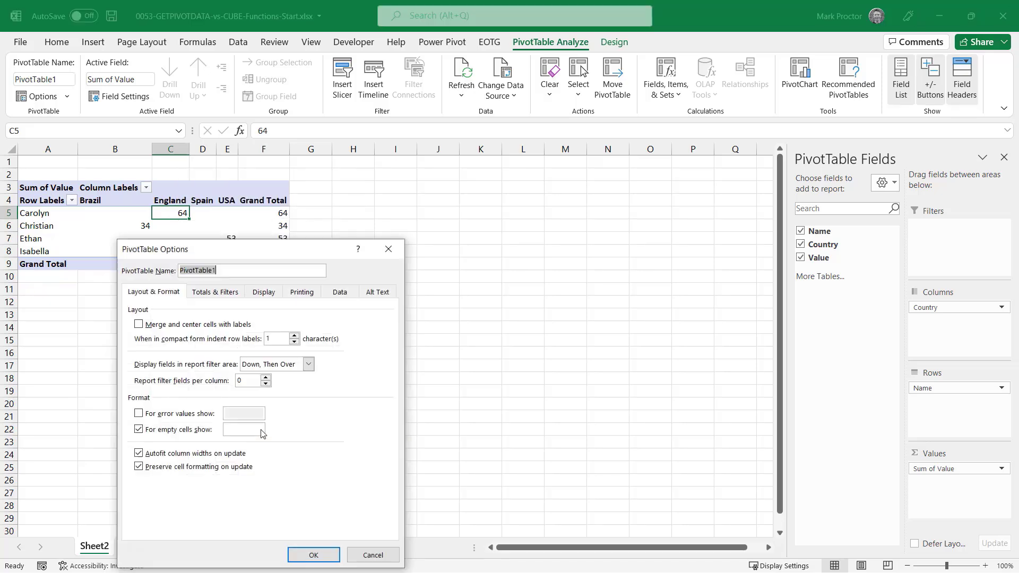
{"action": "left_click", "coordinate": [207, 455]}
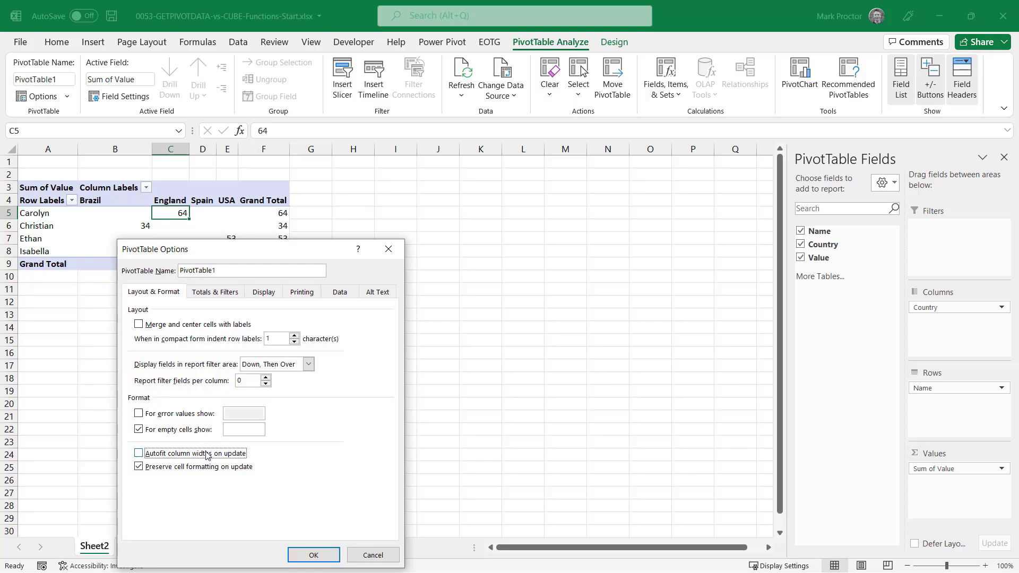
{"action": "left_click", "coordinate": [313, 555]}
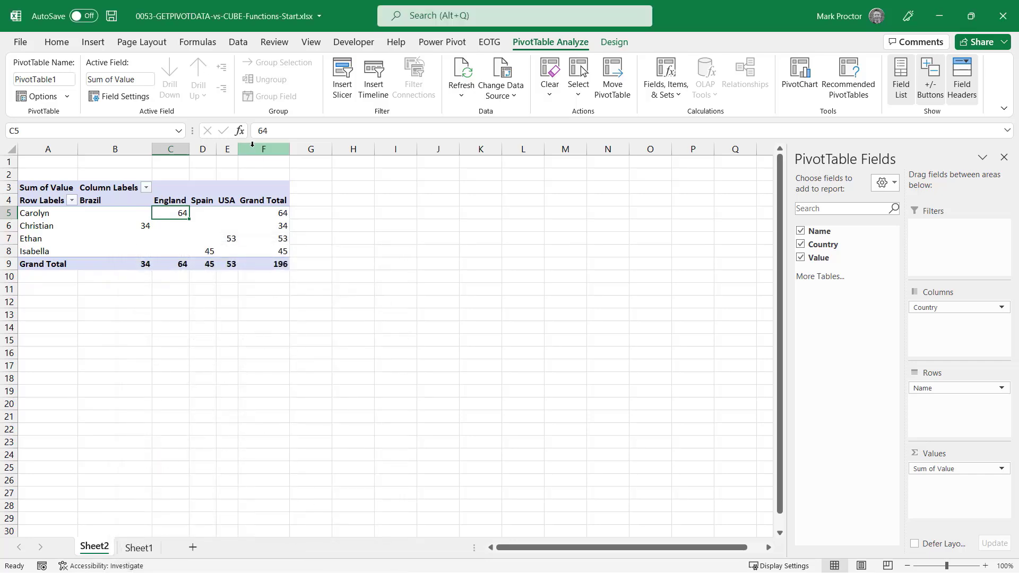
{"action": "left_click_drag", "start_coordinate": [124, 142], "coordinate": [304, 146]}
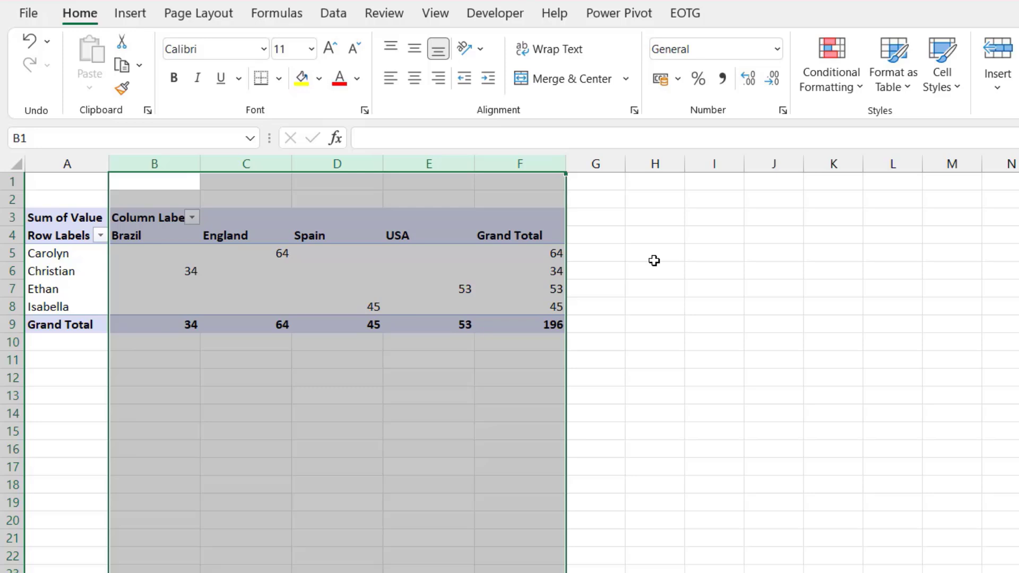
Enter =C5 in I5 to show Carolyn's England value 64, then switch to the data sheet
{"action": "left_click", "coordinate": [716, 259]}
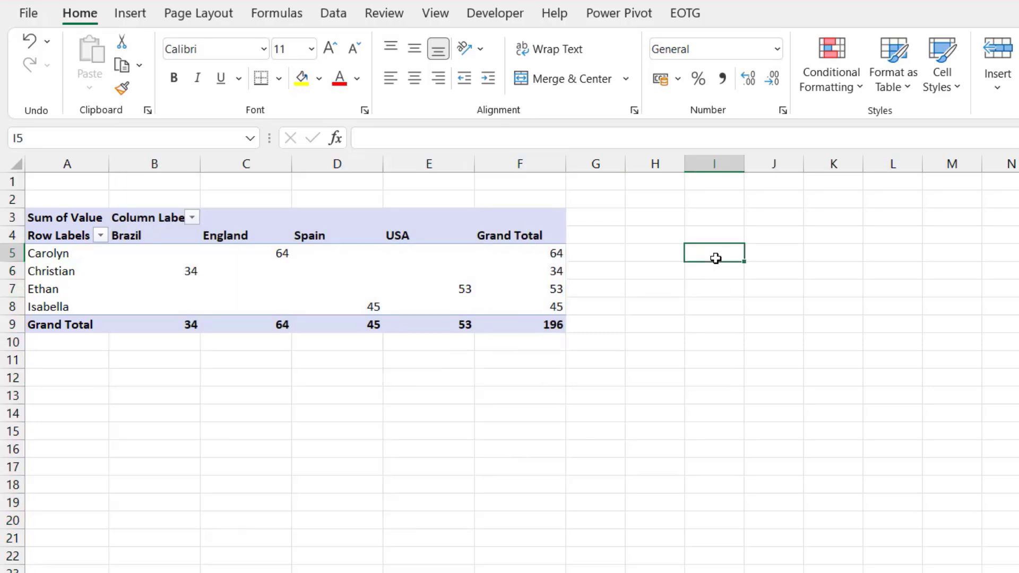
{"action": "type", "text": "="}
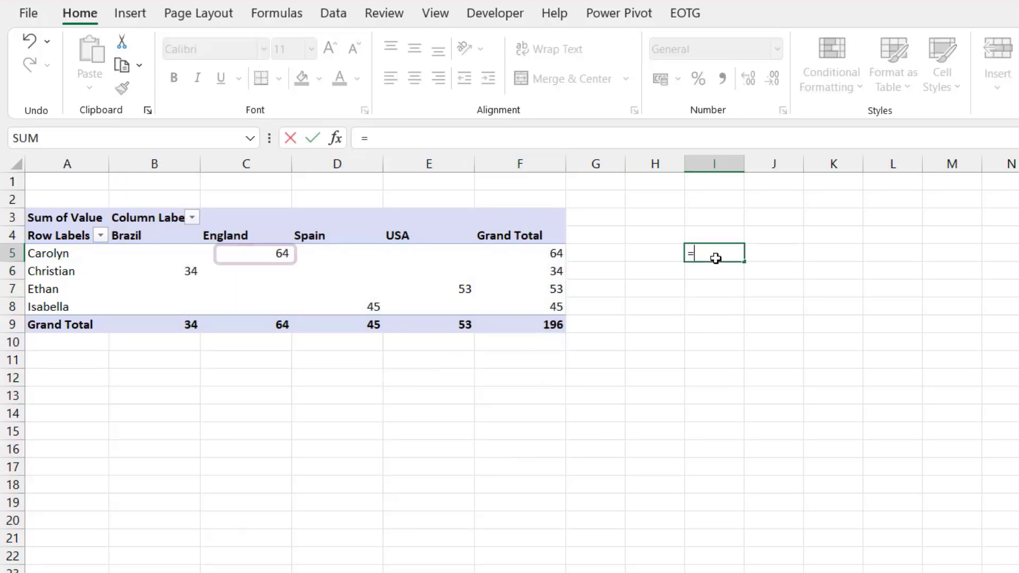
{"action": "left_click", "coordinate": [266, 258]}
{"action": "key", "text": "Return"}
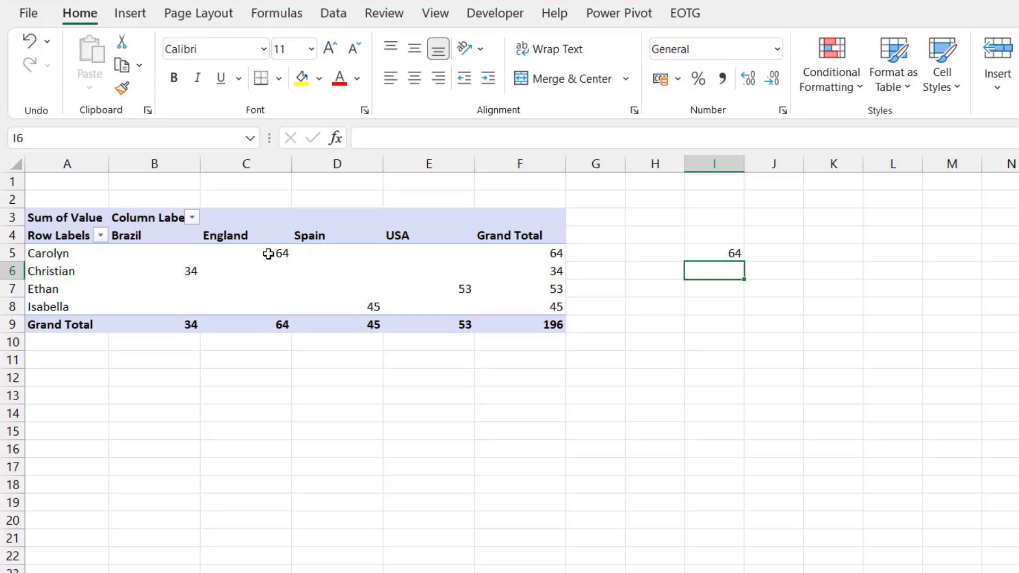
{"action": "key", "text": "ctrl+Page_Down"}
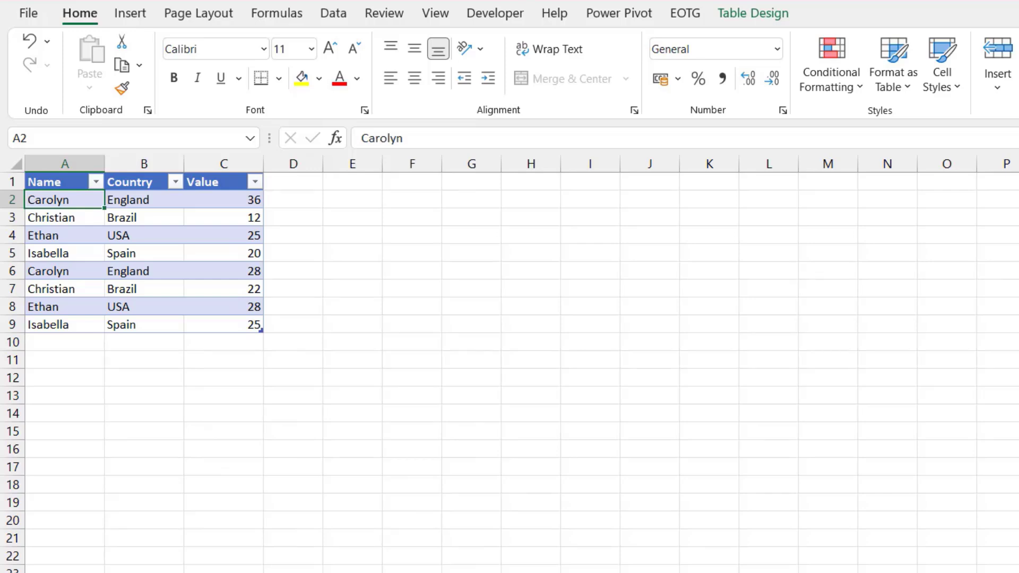
Change Christian's B3 and B7 from Brazil to Finland, refresh, and return to the pivot sheet
{"action": "left_click", "coordinate": [149, 217]}
{"action": "type", "text": "Finland"}
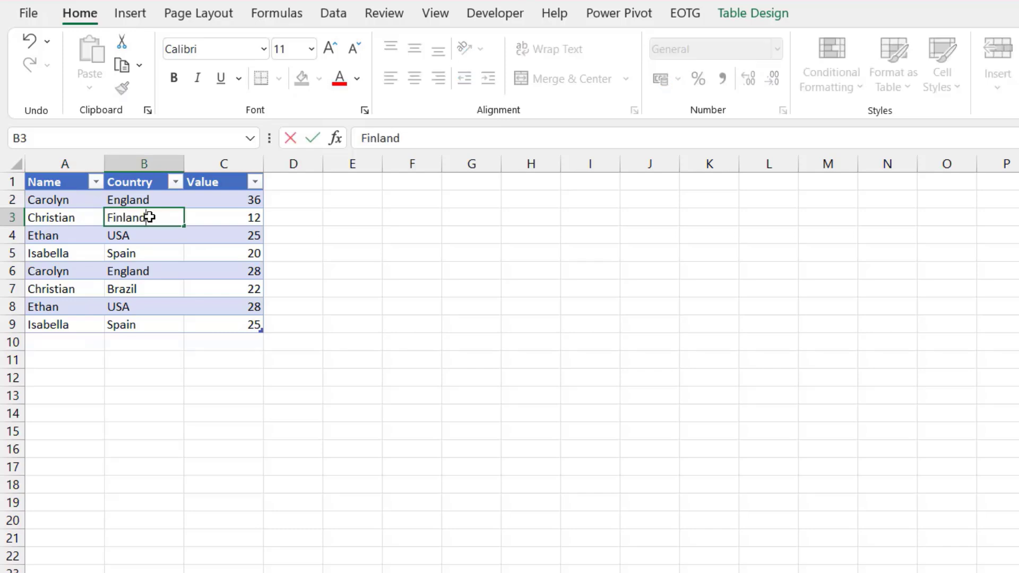
{"action": "key", "text": "Return"}
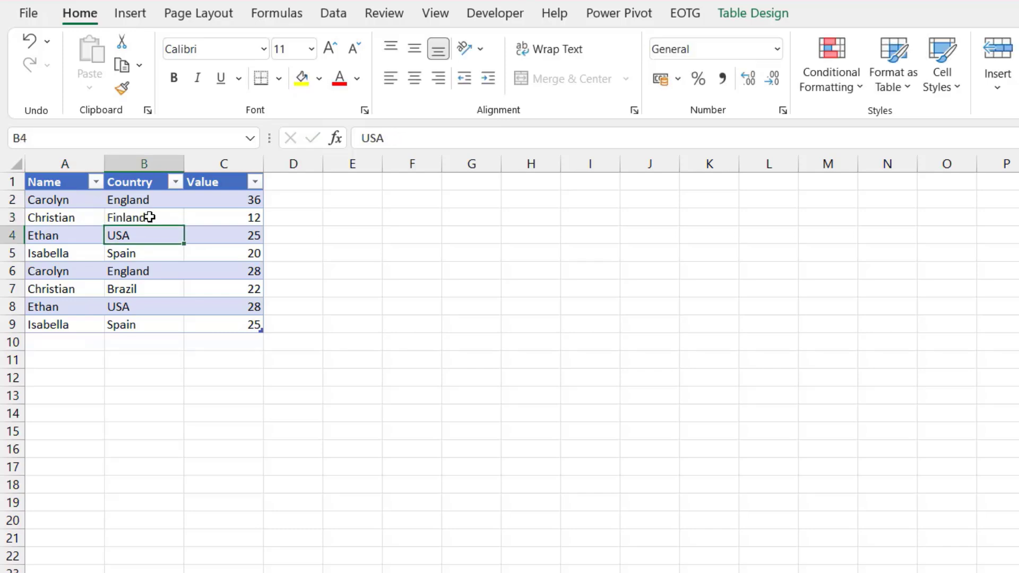
{"action": "left_click", "coordinate": [147, 287]}
{"action": "type", "text": "Finland"}
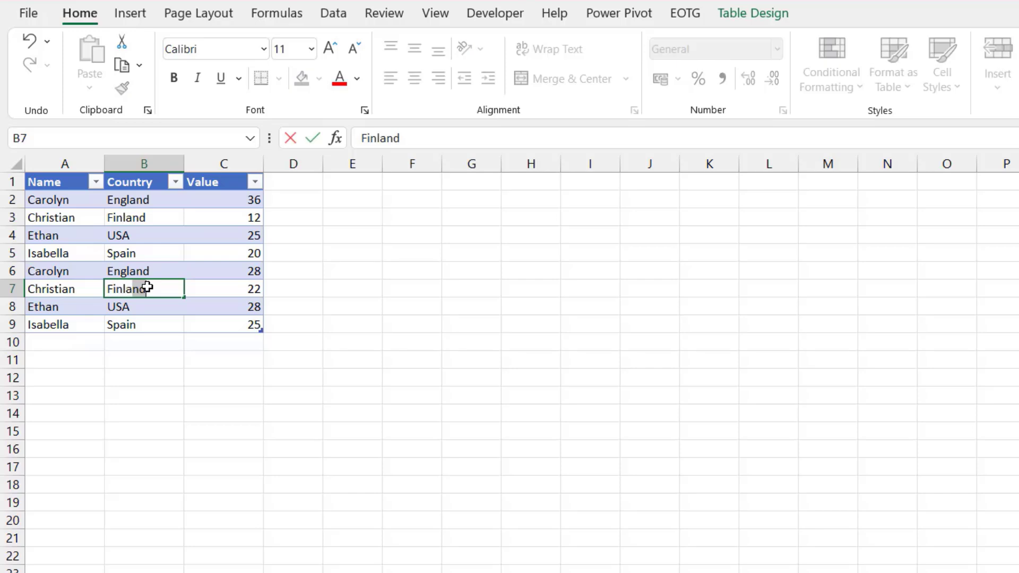
{"action": "key", "text": "Return"}
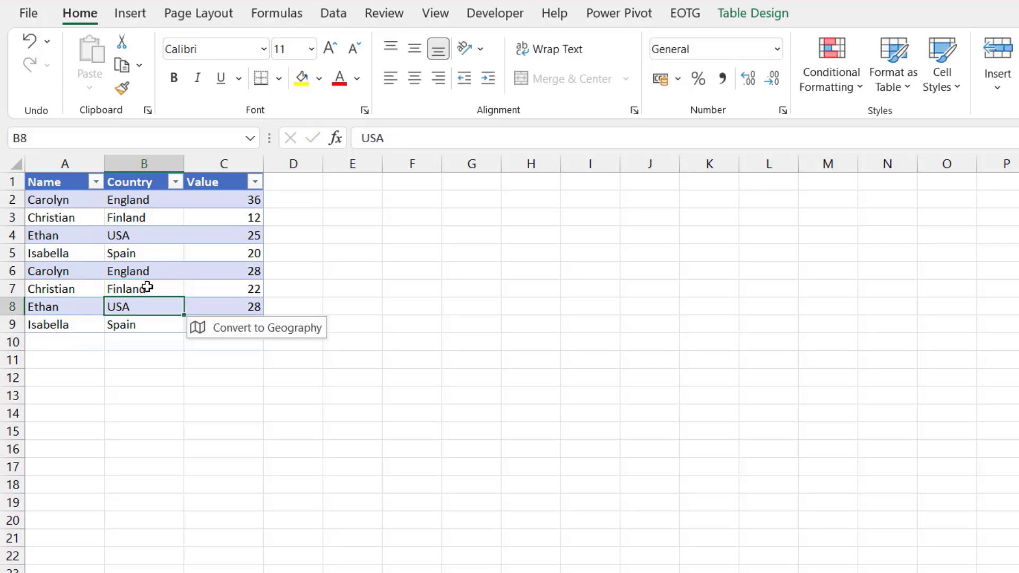
{"action": "left_click", "coordinate": [340, 14]}
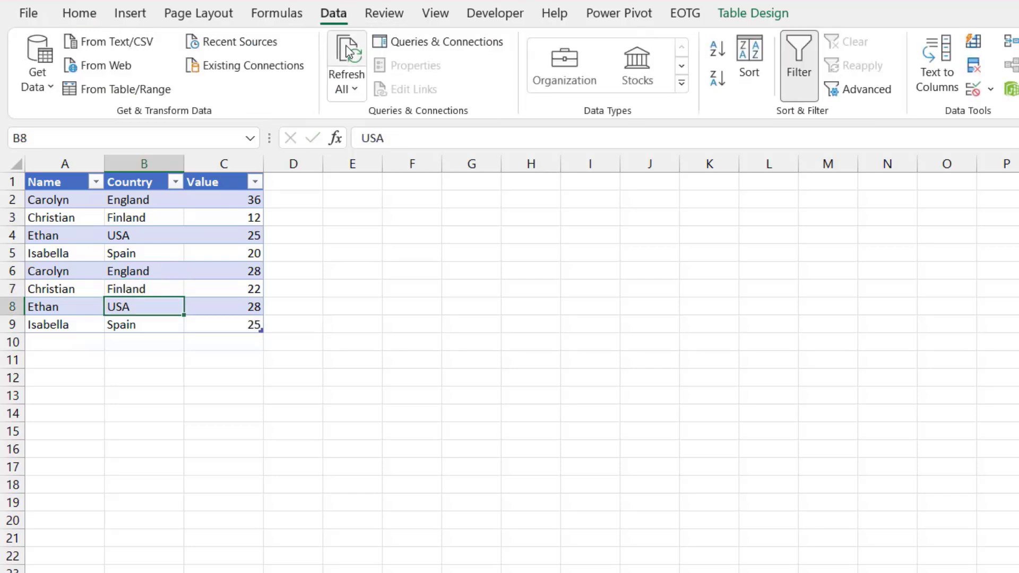
{"action": "key", "text": "ctrl+Page_Down"}
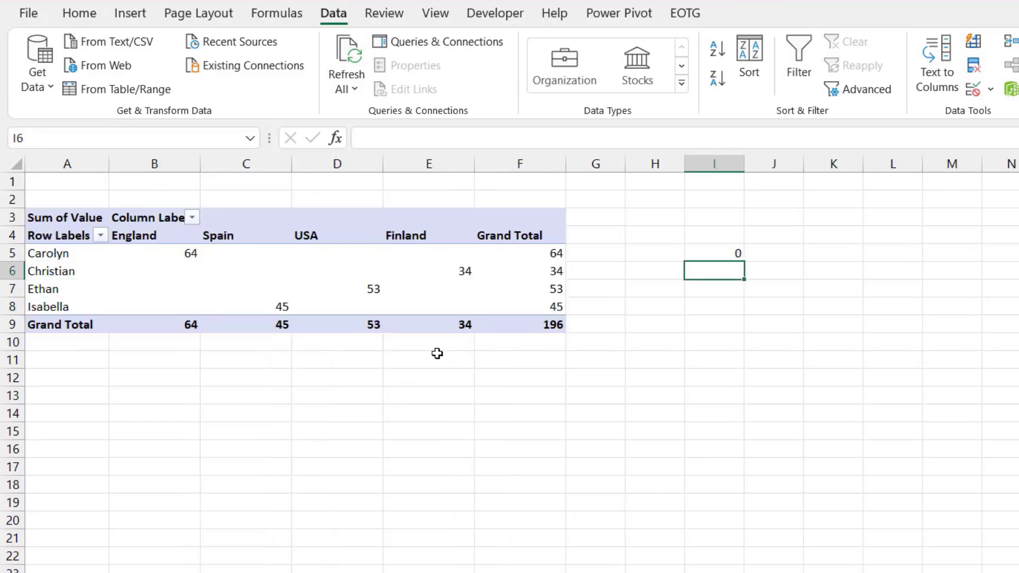
{"action": "left_click", "coordinate": [713, 250]}
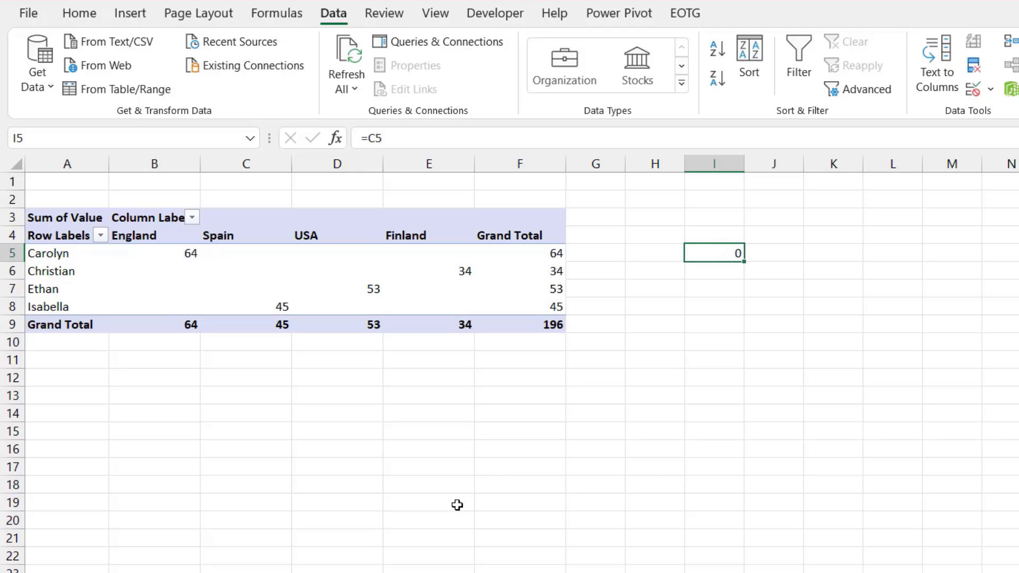
Change Christian's country entries in B3 and B7 back from Finland to Brazil
{"action": "key", "text": "ctrl+Page_Up"}
{"action": "double_click", "coordinate": [146, 218]}
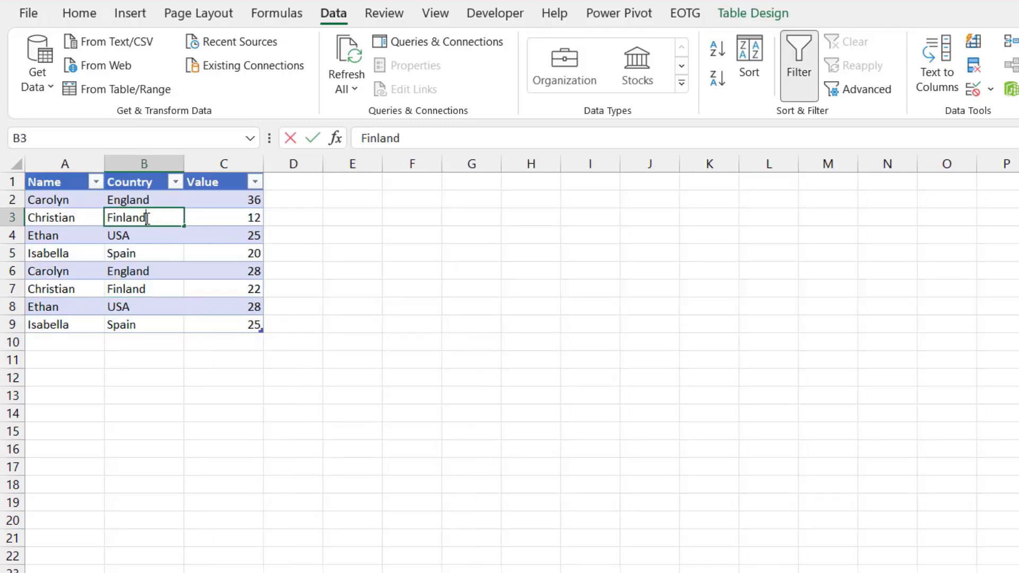
{"action": "left_click_drag", "start_coordinate": [145, 218], "coordinate": [93, 219]}
{"action": "key", "text": "BackSpace"}
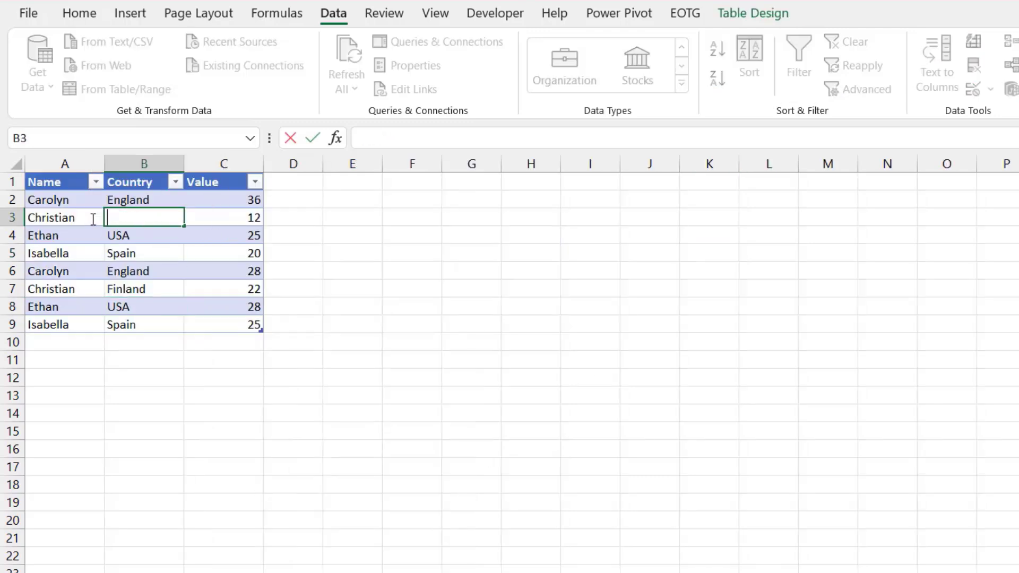
{"action": "type", "text": "Brazil"}
{"action": "key", "text": "Return"}
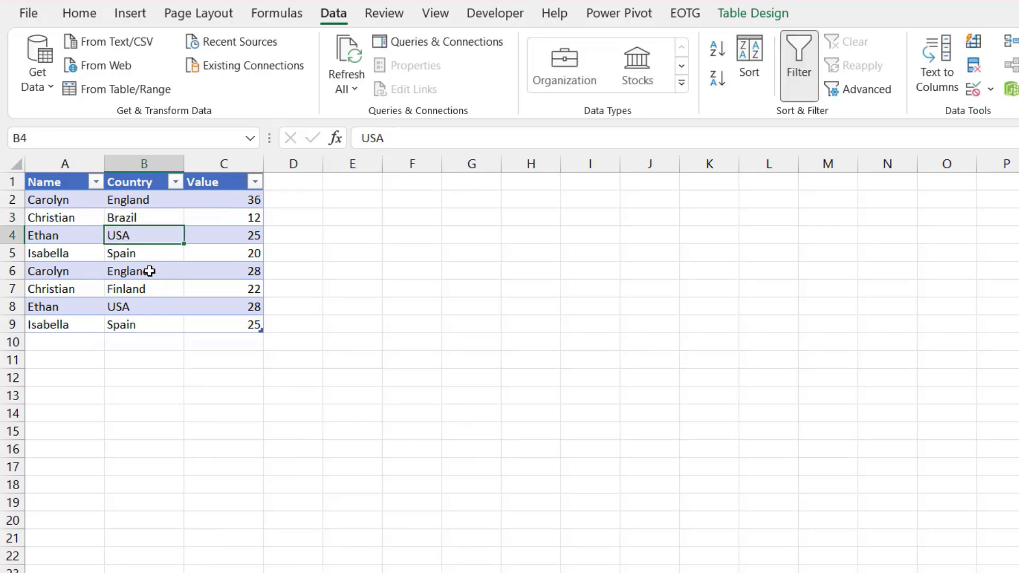
{"action": "double_click", "coordinate": [149, 289]}
{"action": "left_click_drag", "start_coordinate": [147, 289], "coordinate": [89, 284]}
{"action": "type", "text": "Brazil"}
{"action": "key", "text": "Return"}
Refresh the PivotTable so its Finland column becomes Brazil
{"action": "key", "text": "ctrl+Page_Up"}
{"action": "left_click", "coordinate": [234, 271]}
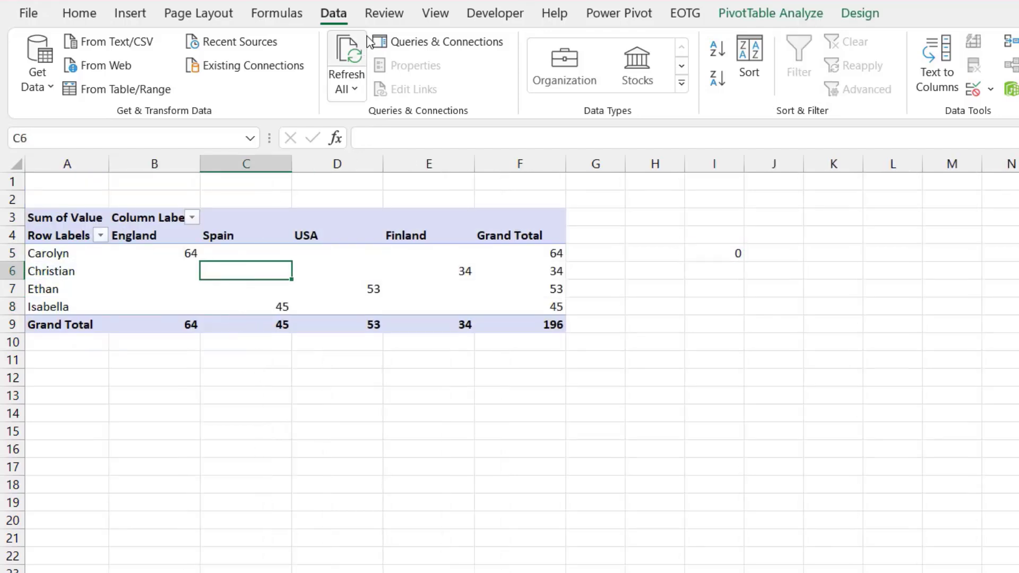
{"action": "left_click", "coordinate": [354, 55]}
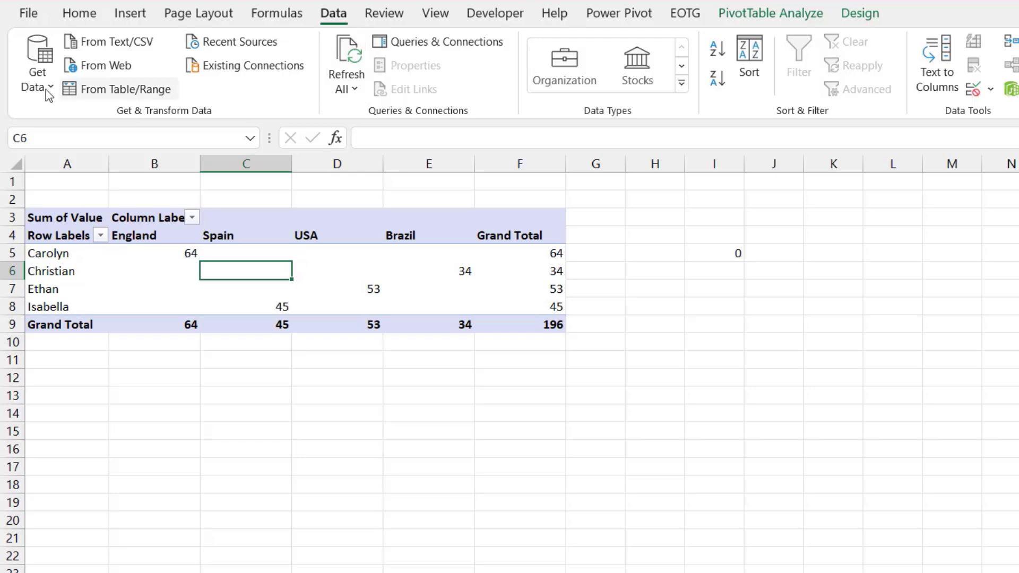
Turn on Generate GetPivotData in the PivotTable Analyze options
{"action": "mouse_move", "coordinate": [214, 273]}
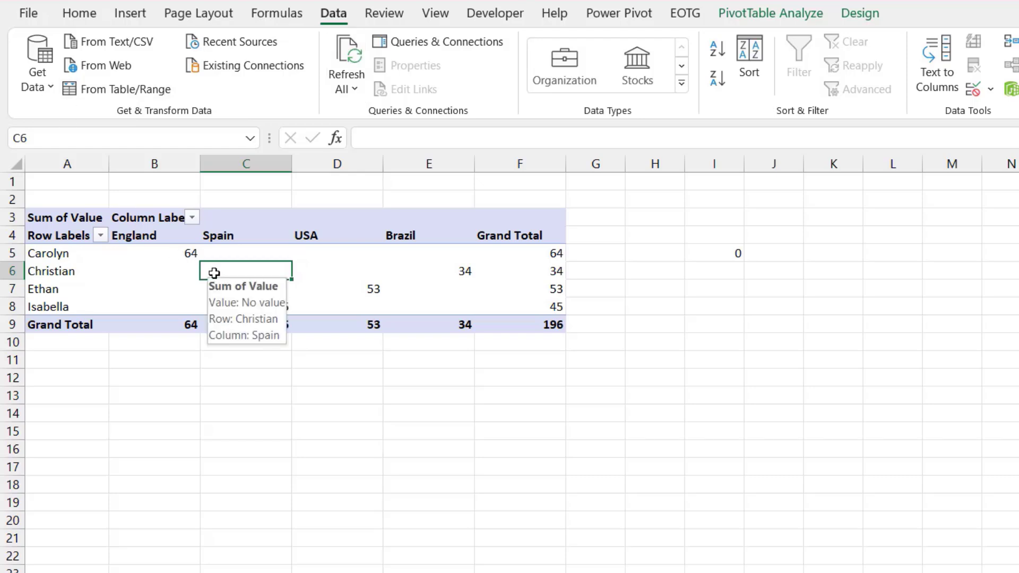
{"action": "left_click", "coordinate": [792, 14]}
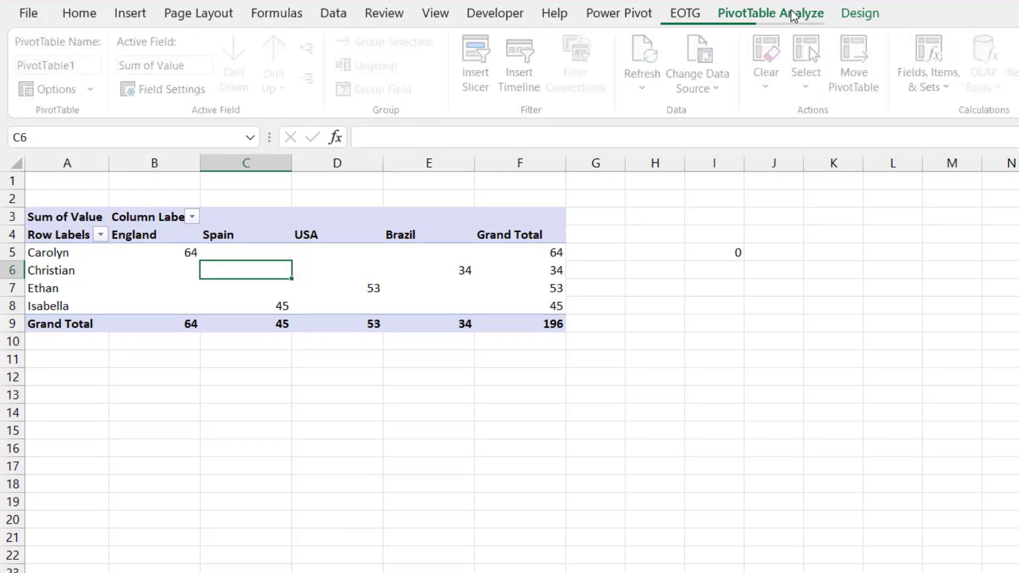
{"action": "left_click", "coordinate": [94, 89]}
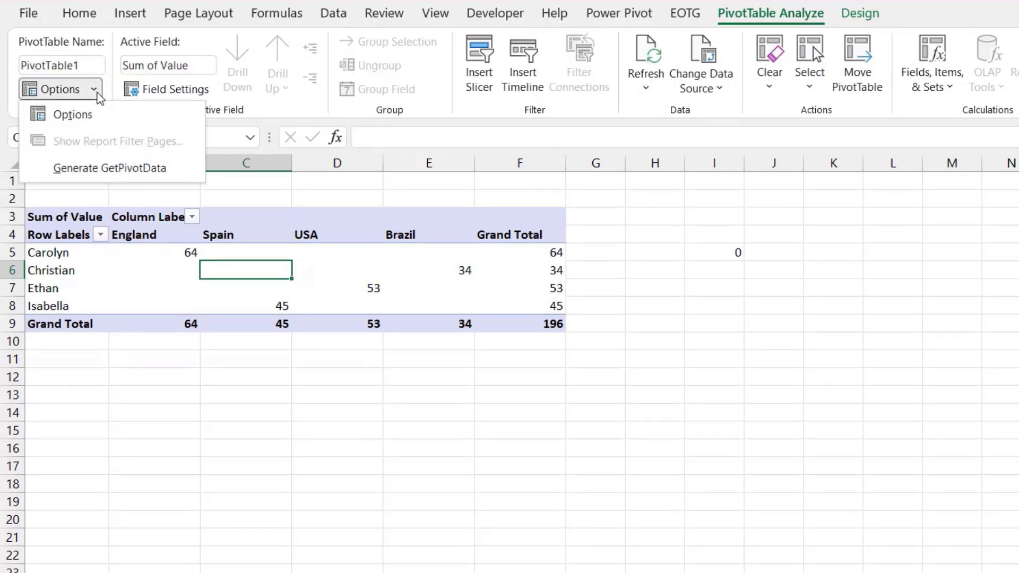
{"action": "left_click", "coordinate": [141, 177]}
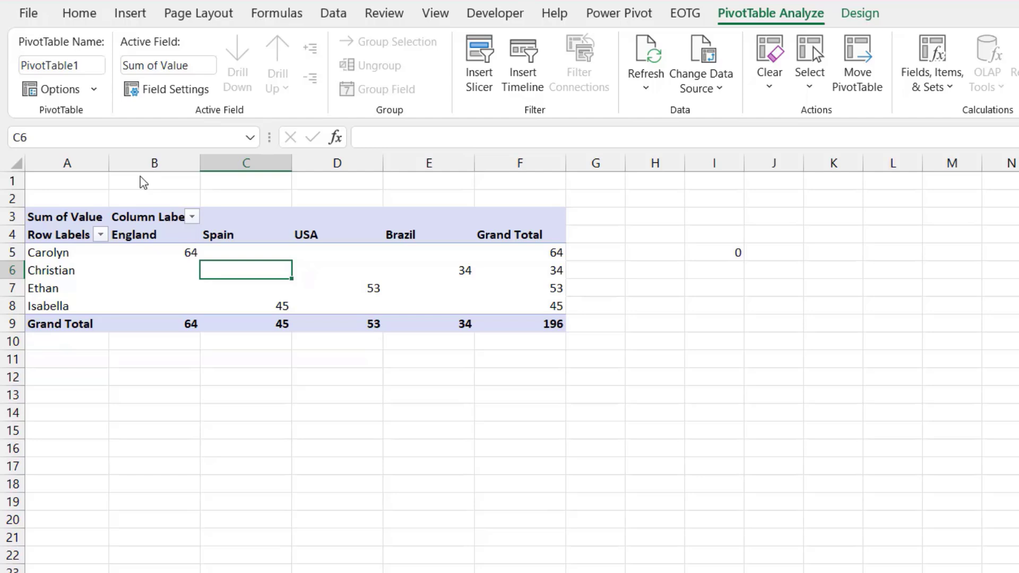
{"action": "left_click", "coordinate": [101, 93]}
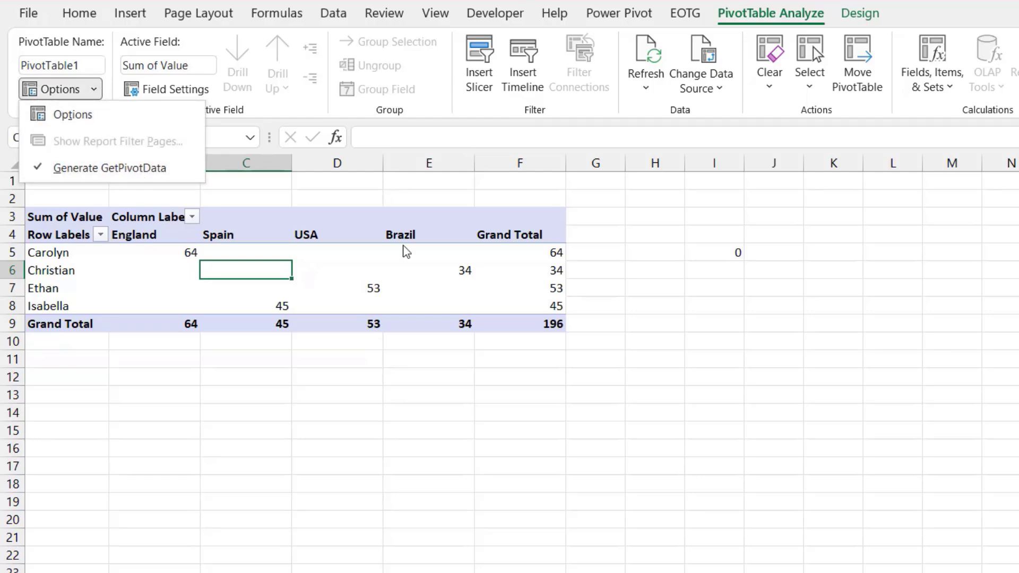
Move the Brazil column to the front of the country columns
{"action": "left_click", "coordinate": [416, 233]}
{"action": "left_click", "coordinate": [416, 234]}
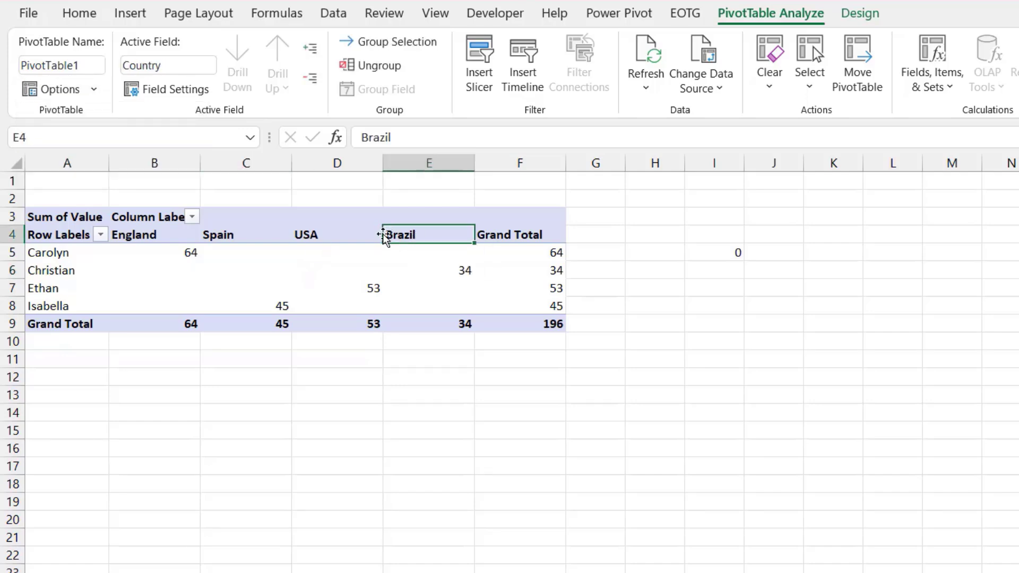
{"action": "left_click_drag", "start_coordinate": [382, 234], "coordinate": [113, 239]}
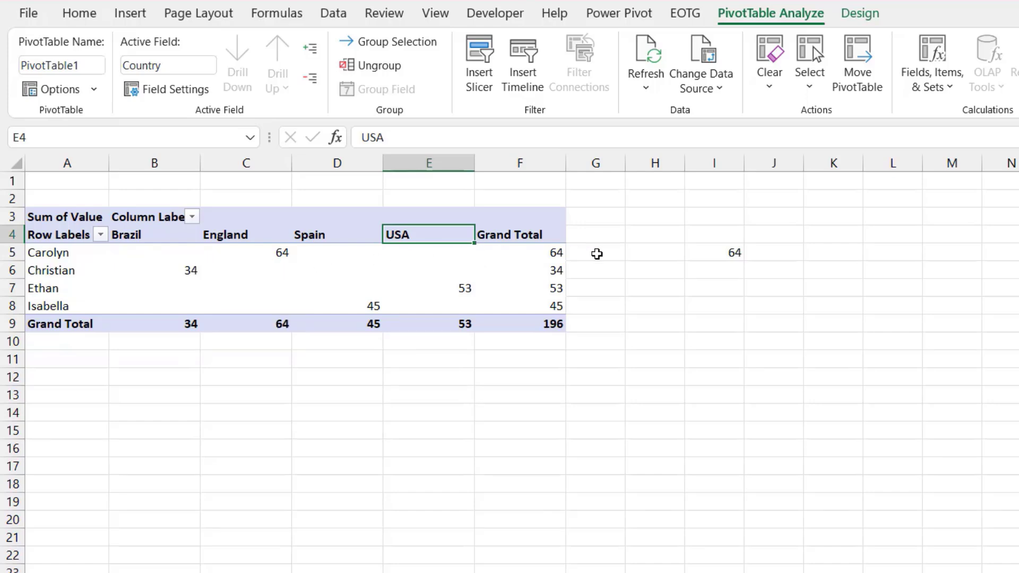
Replace I5's C5 reference with a GETPIVOTDATA formula for Carolyn and England, returning 64
{"action": "left_click", "coordinate": [728, 254]}
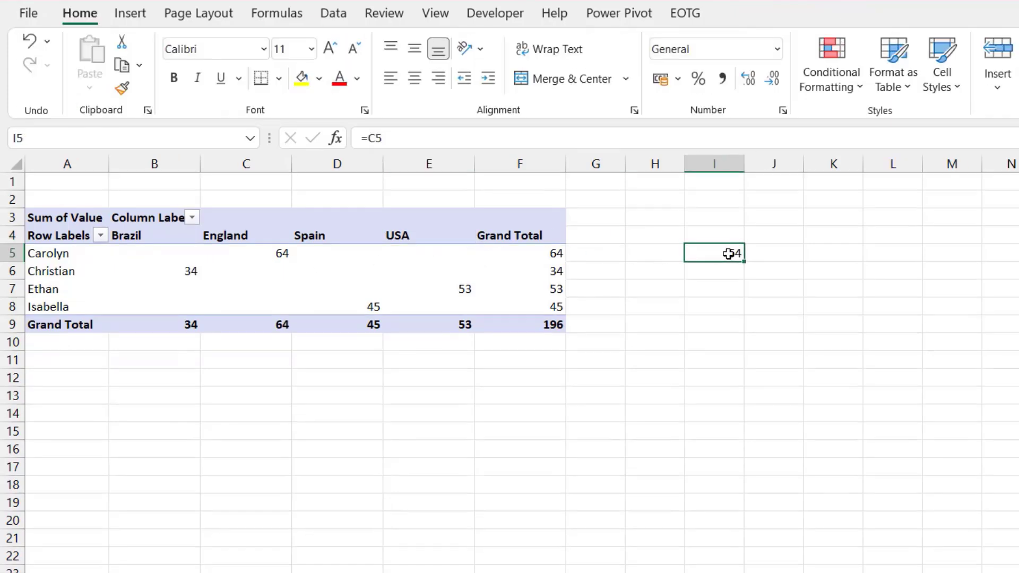
{"action": "double_click", "coordinate": [729, 253]}
{"action": "key", "text": "BackSpace"}
{"action": "key", "text": "BackSpace"}
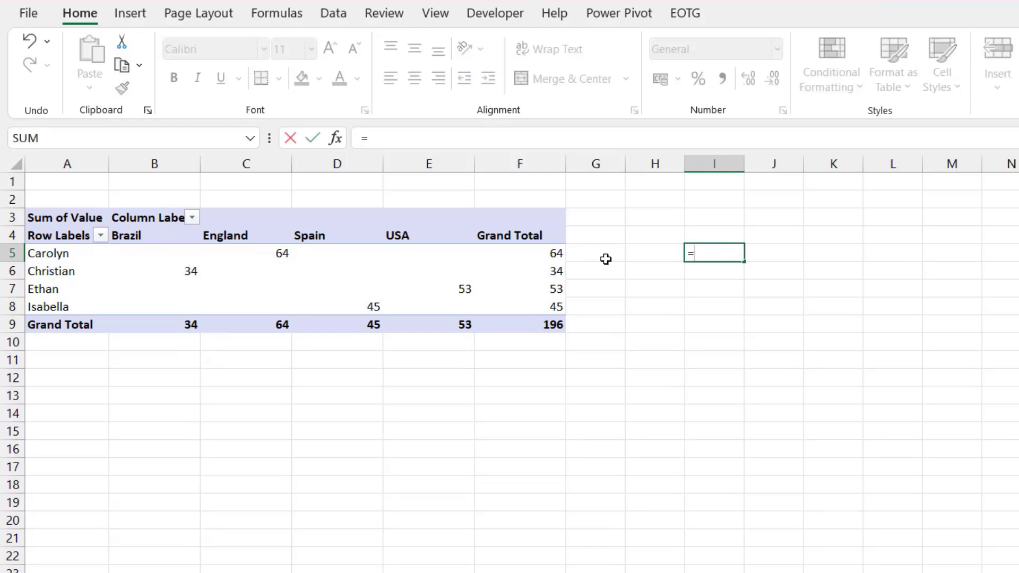
{"action": "left_click", "coordinate": [282, 253]}
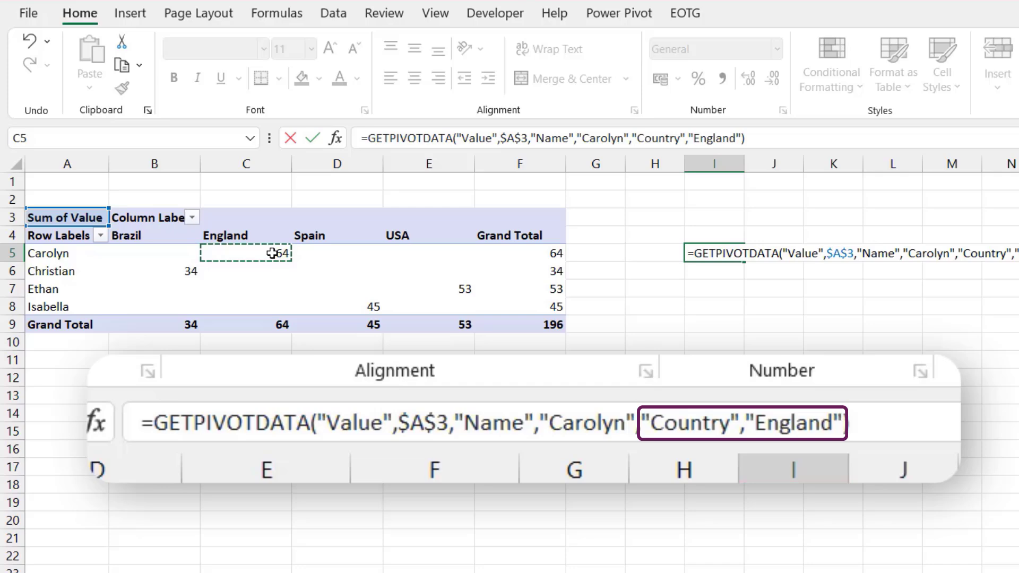
{"action": "key", "text": "Return"}
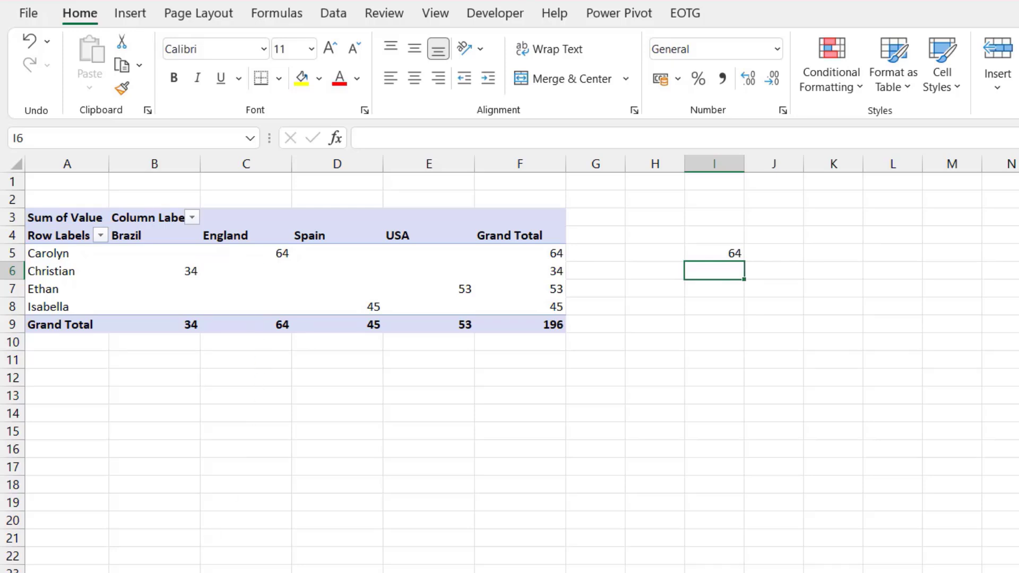
On the source data sheet, type Finland over Brazil in Christian's entries B3 and B7
{"action": "key", "text": "ctrl+Page_Down"}
{"action": "left_click", "coordinate": [157, 217]}
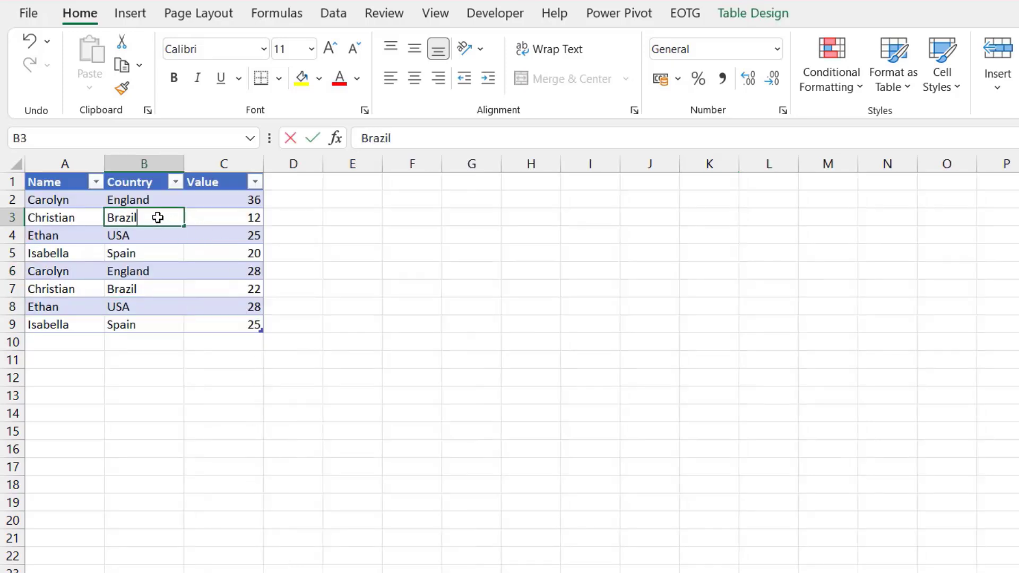
{"action": "type", "text": "inland"}
{"action": "key", "text": "Return"}
{"action": "key", "text": "Down"}
{"action": "key", "text": "Down"}
{"action": "key", "text": "Down"}
{"action": "key", "text": "Down"}
{"action": "key", "text": "Up"}
{"action": "type", "text": "Finland"}
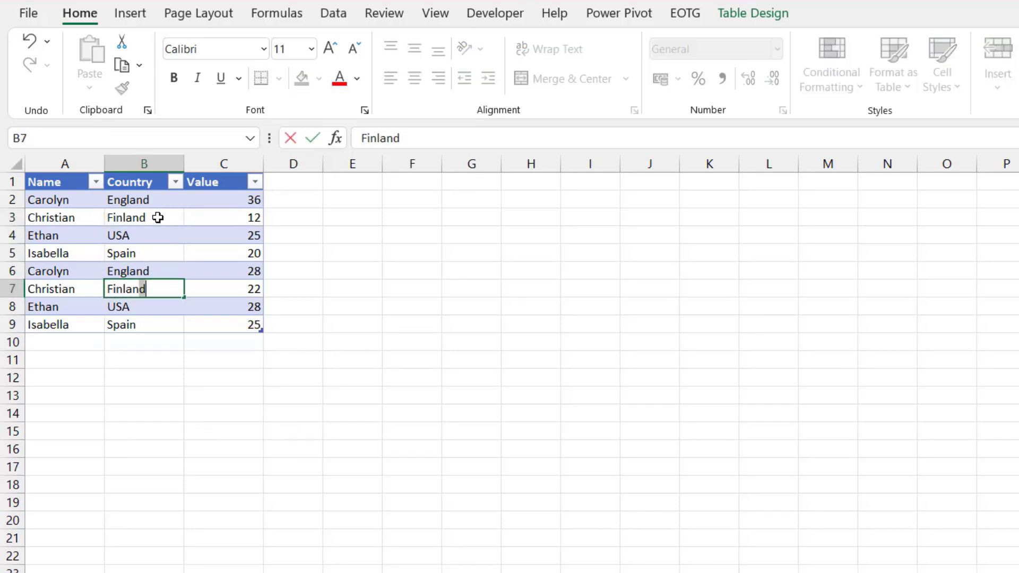
{"action": "key", "text": "Return"}
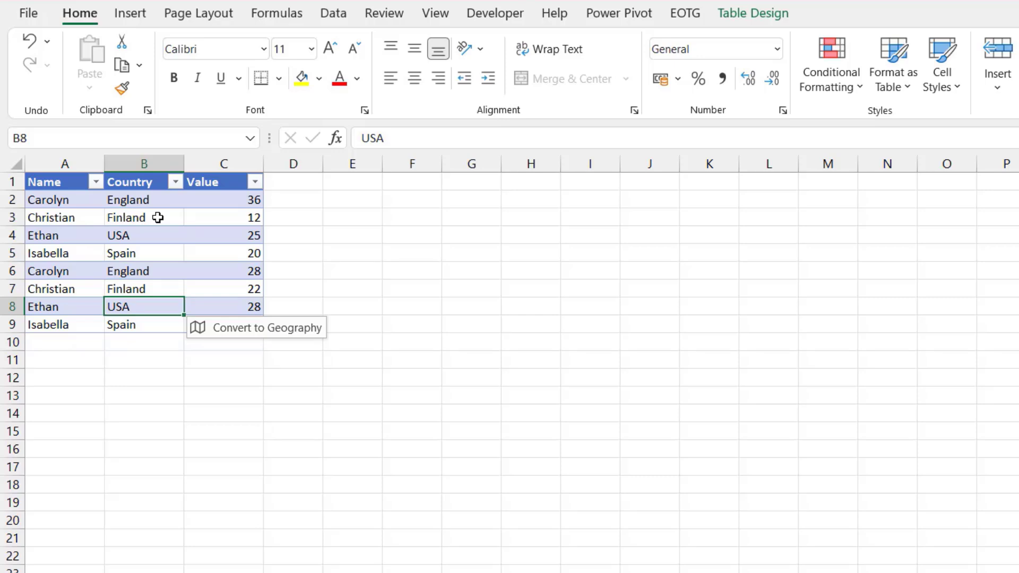
Refresh the PivotTable with the Finland data and confirm I5's GETPIVOTDATA still returns 64
{"action": "key", "text": "ctrl+Page_Down"}
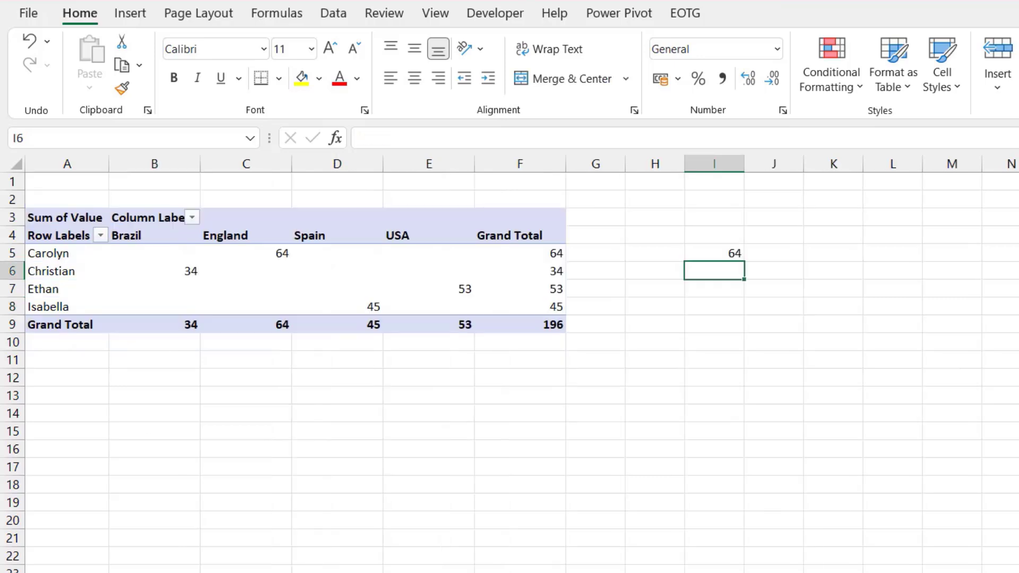
{"action": "left_click", "coordinate": [276, 256]}
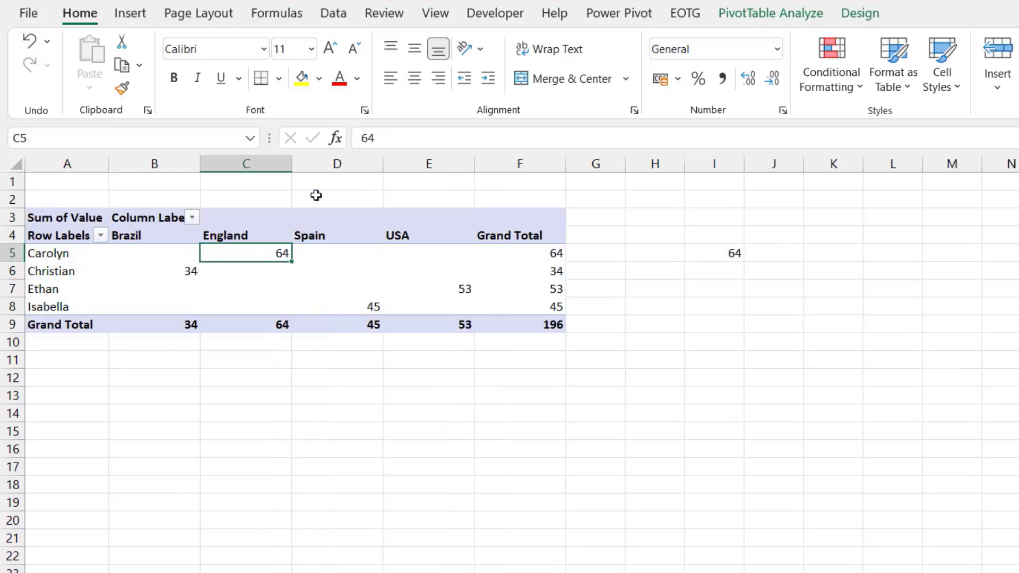
{"action": "left_click", "coordinate": [334, 16]}
{"action": "left_click", "coordinate": [351, 55]}
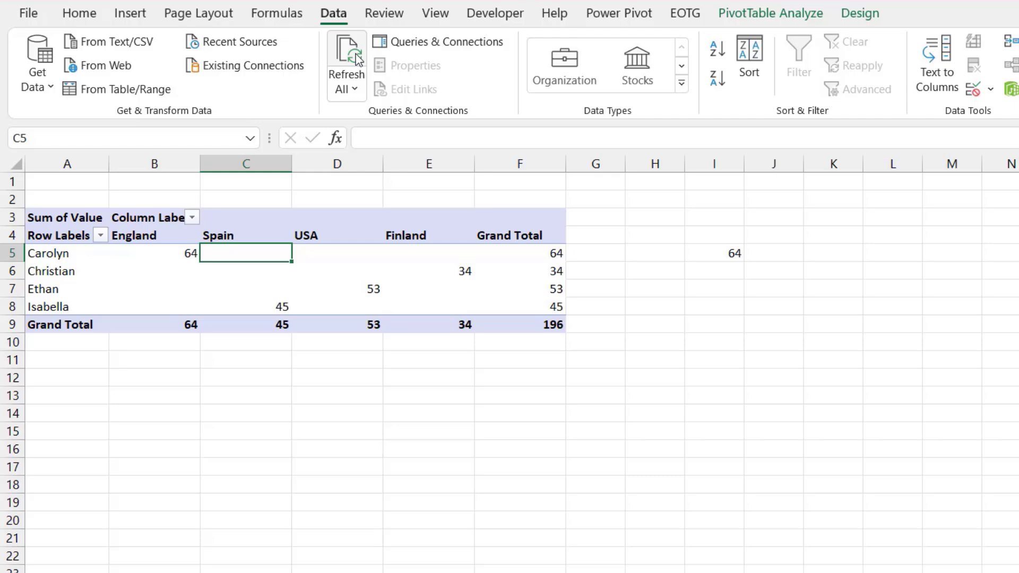
{"action": "left_click", "coordinate": [718, 253]}
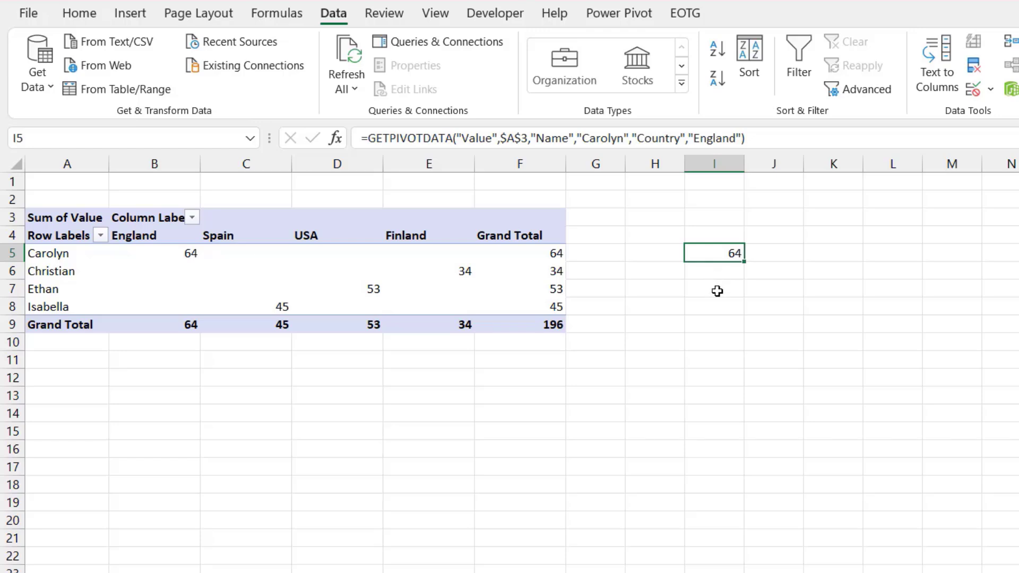
Enter England in I7 and Carolyn in I8 as input cells
{"action": "left_click", "coordinate": [717, 294]}
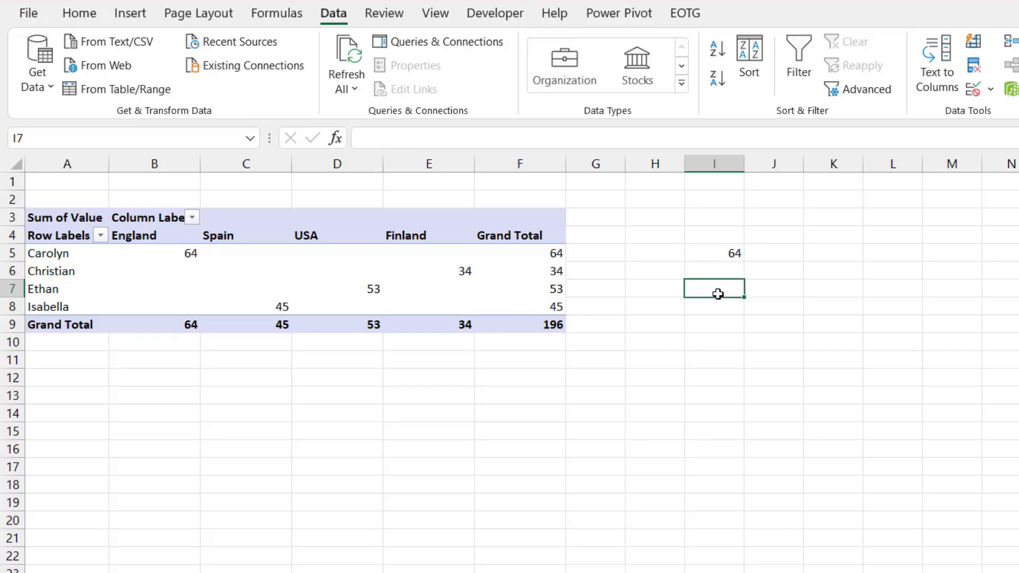
{"action": "type", "text": "England"}
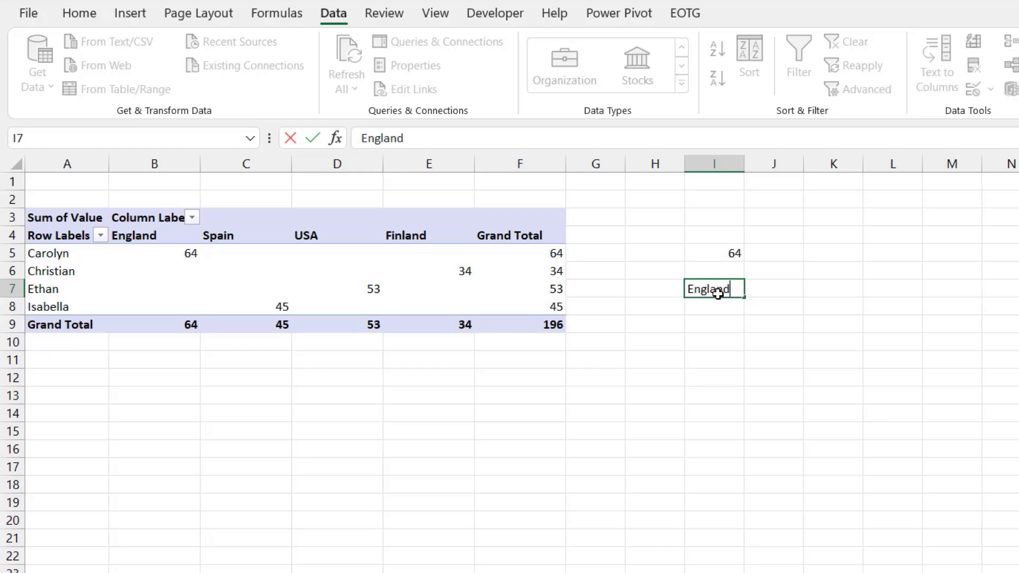
{"action": "key", "text": "Return"}
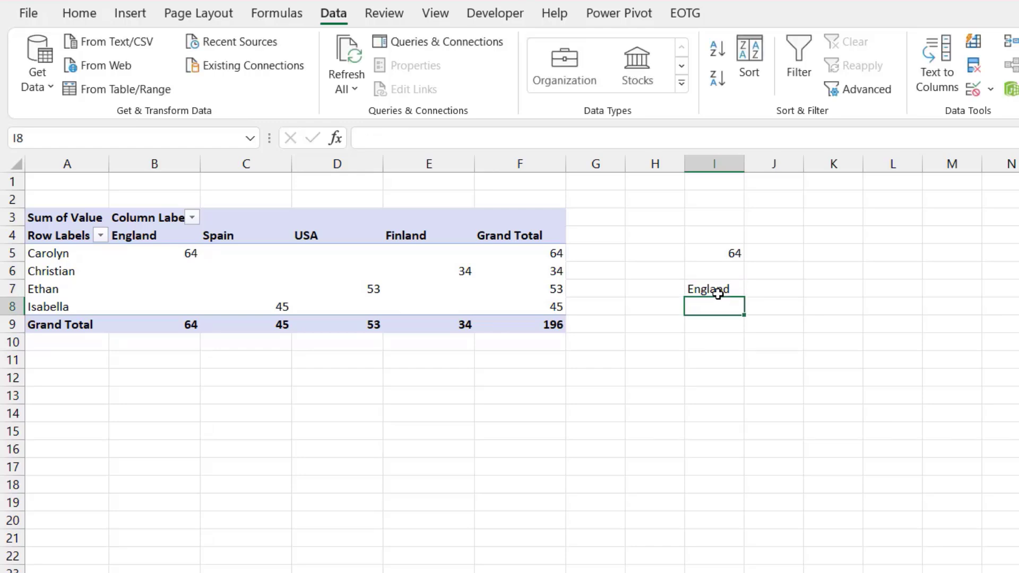
{"action": "type", "text": "Carolyn"}
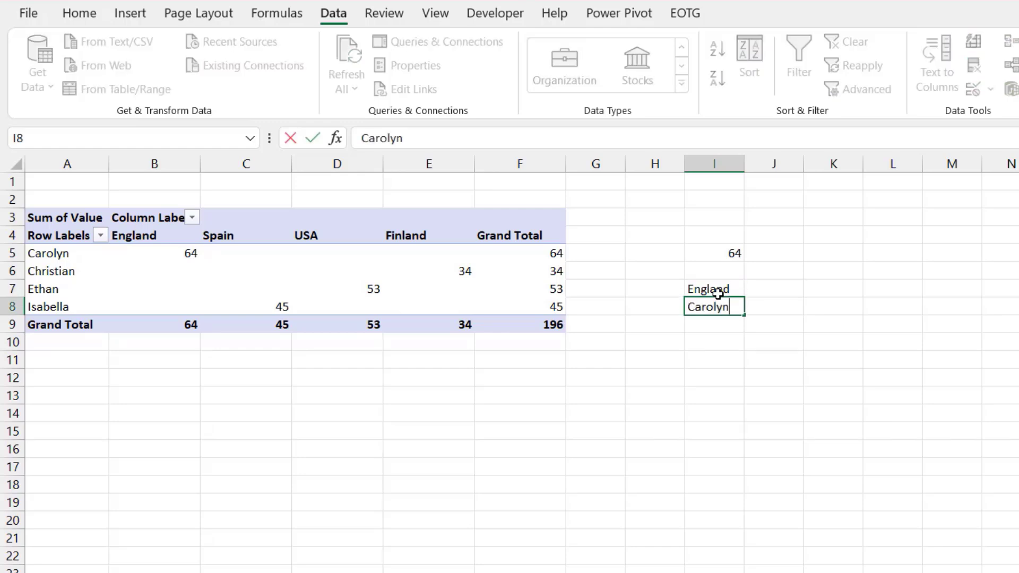
{"action": "key", "text": "Return"}
Replace the GETPIVOTDATA formula's literal Carolyn and England arguments with references to I8 and I7
{"action": "left_click", "coordinate": [722, 254]}
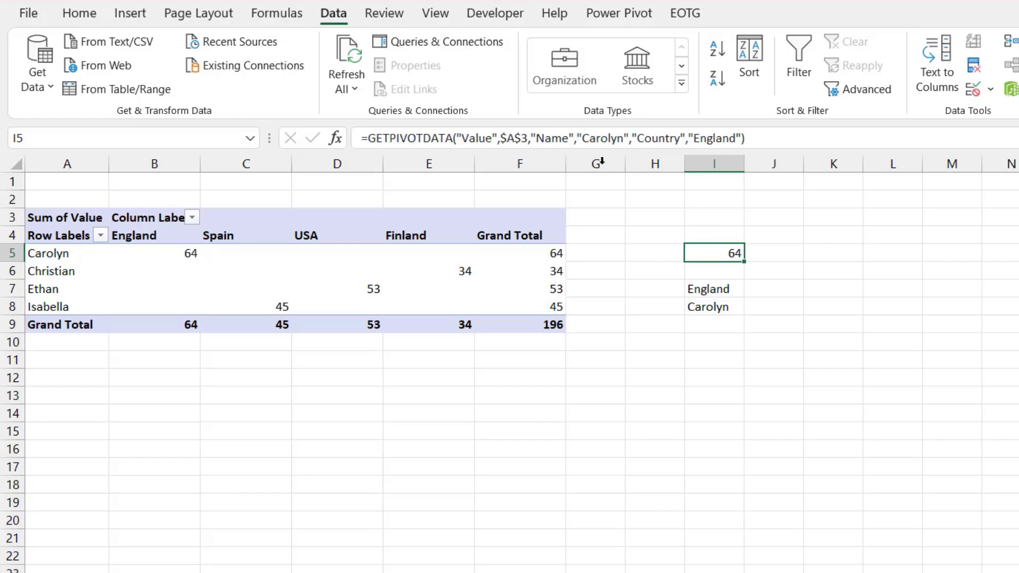
{"action": "left_click_drag", "start_coordinate": [577, 138], "coordinate": [630, 136]}
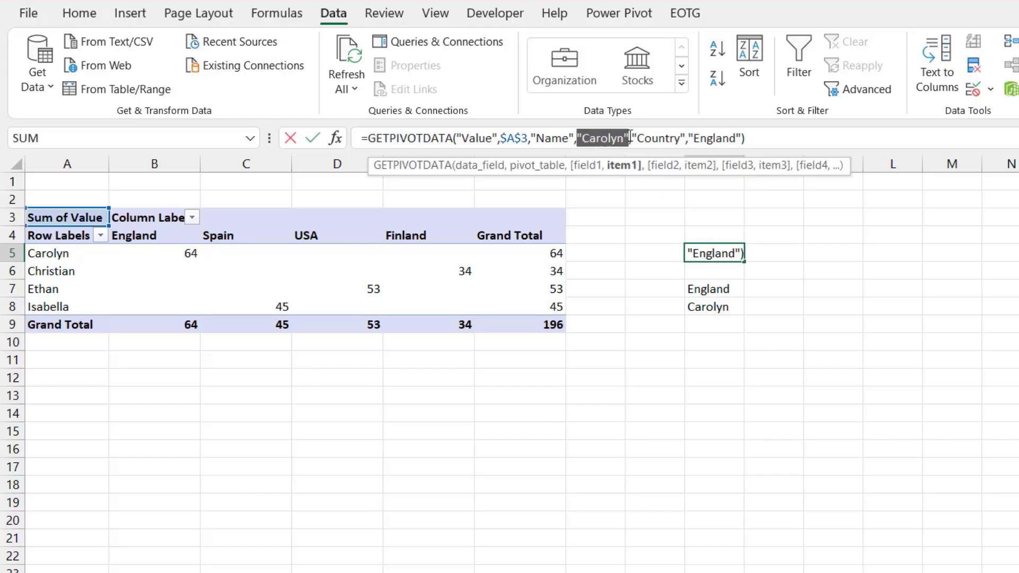
{"action": "key", "text": "Delete"}
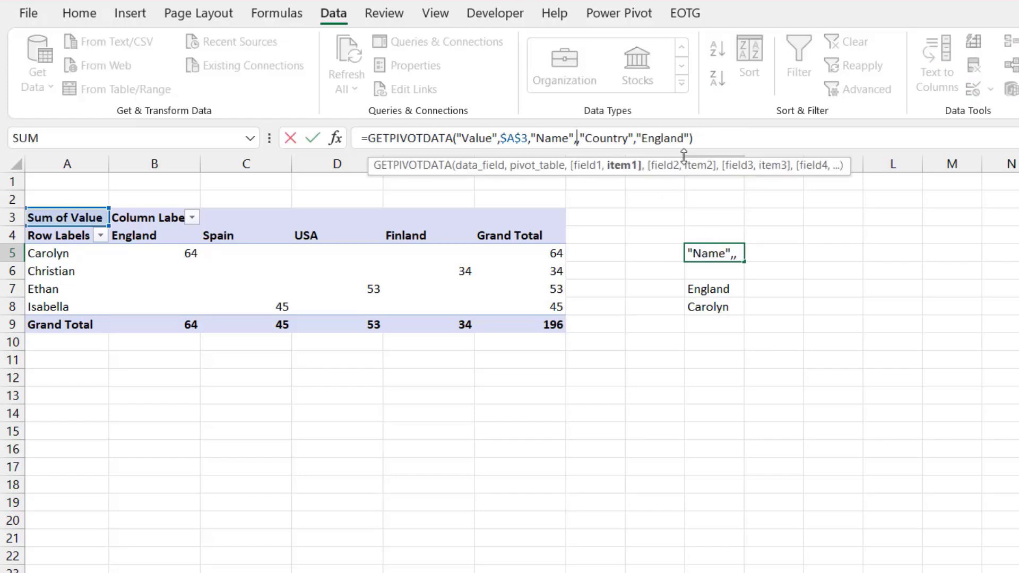
{"action": "left_click", "coordinate": [721, 306]}
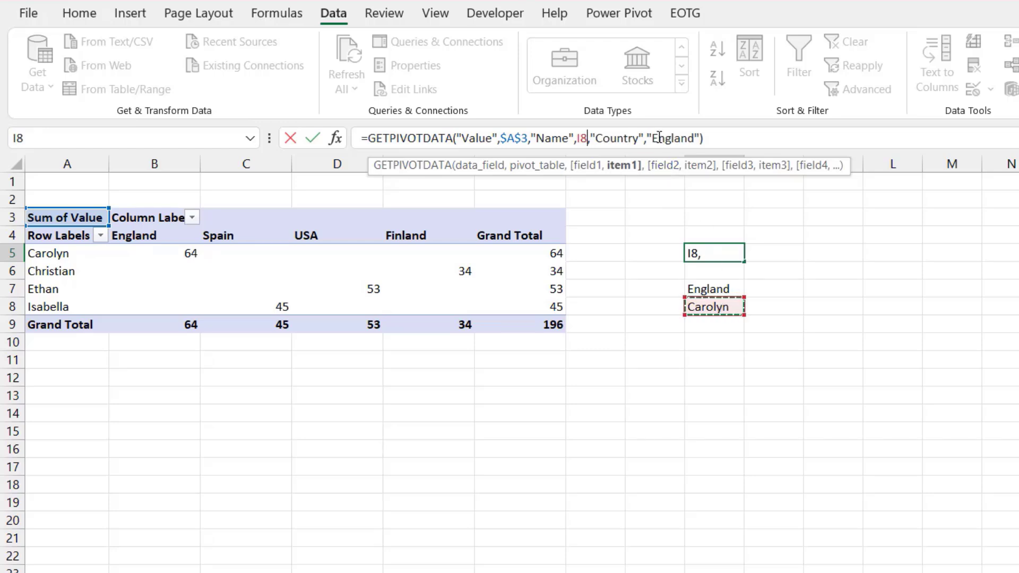
{"action": "left_click_drag", "start_coordinate": [646, 138], "coordinate": [701, 137]}
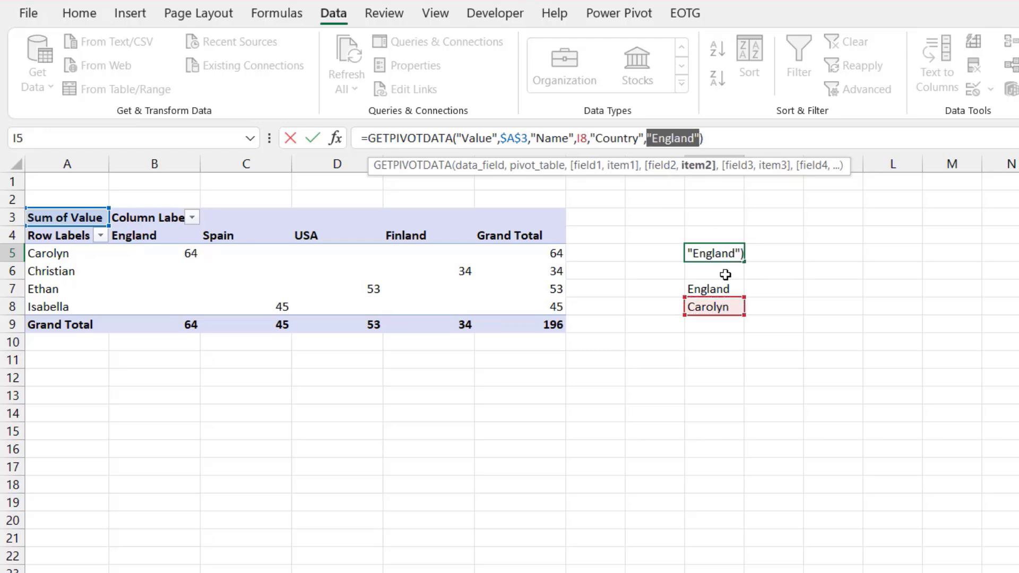
{"action": "key", "text": "Delete"}
{"action": "left_click", "coordinate": [713, 288]}
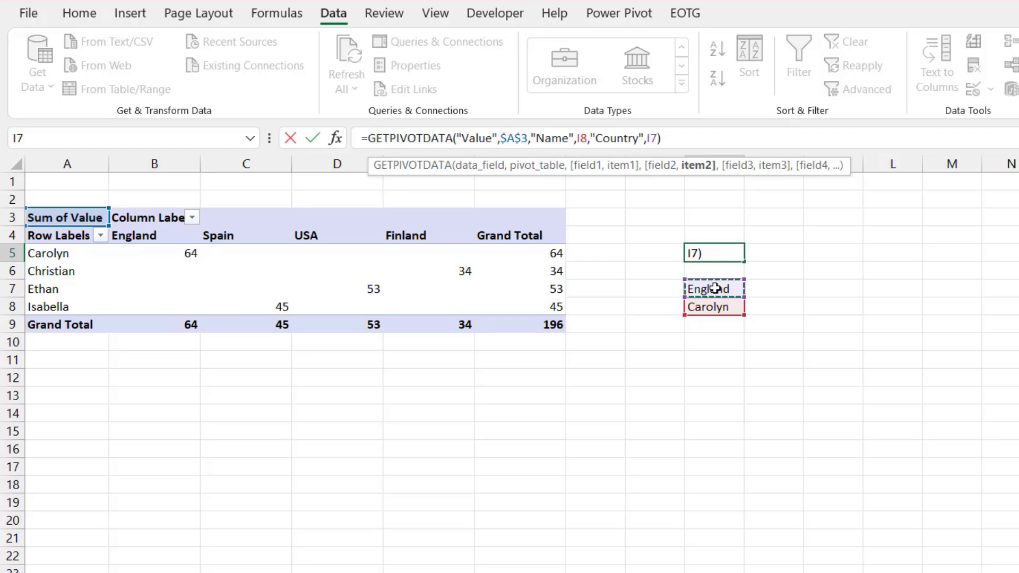
{"action": "key", "text": "Return"}
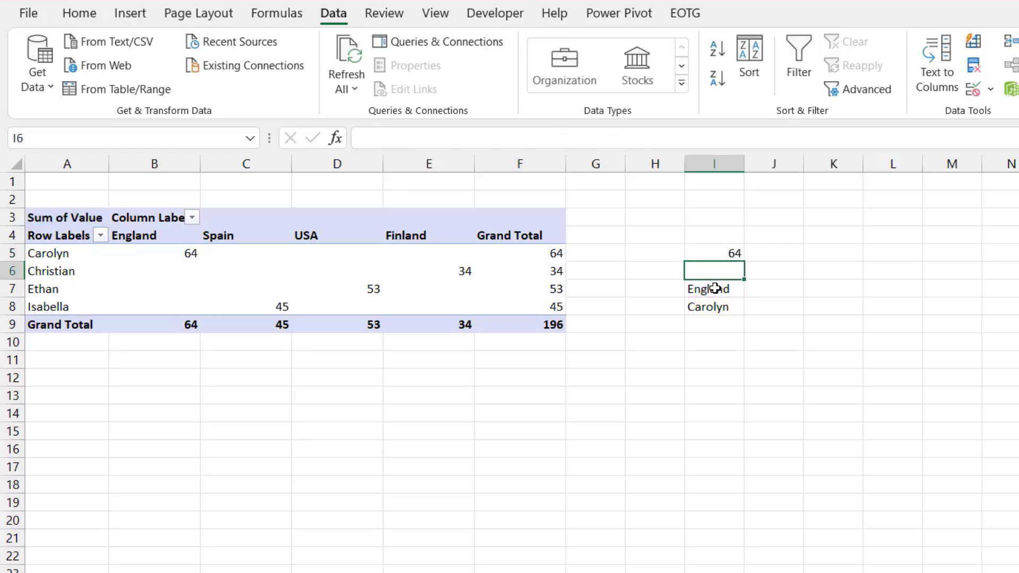
Change the inputs to USA in I7 and Ethan in I8, giving 53
{"action": "left_click", "coordinate": [715, 288]}
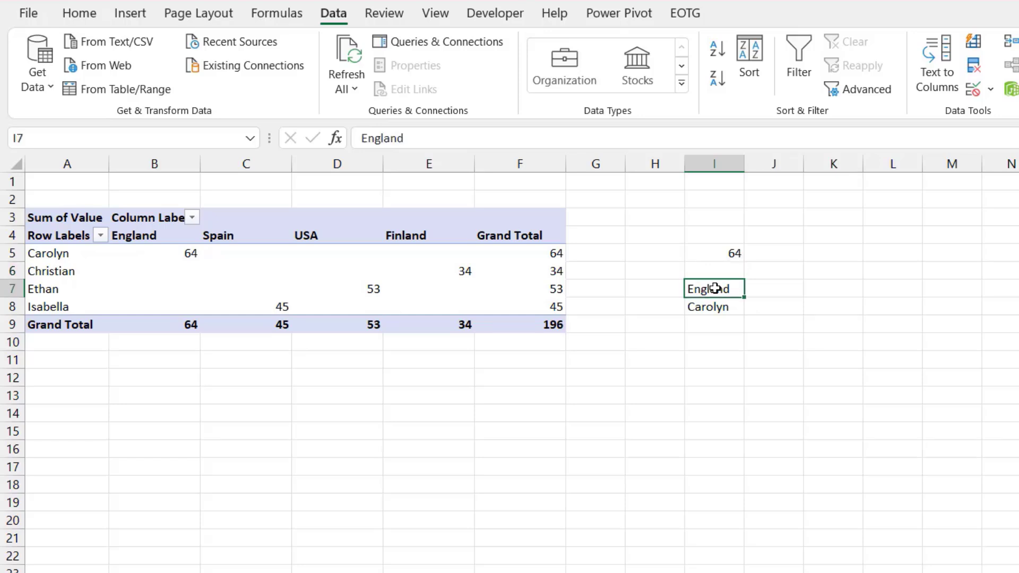
{"action": "type", "text": "USA"}
{"action": "key", "text": "Return"}
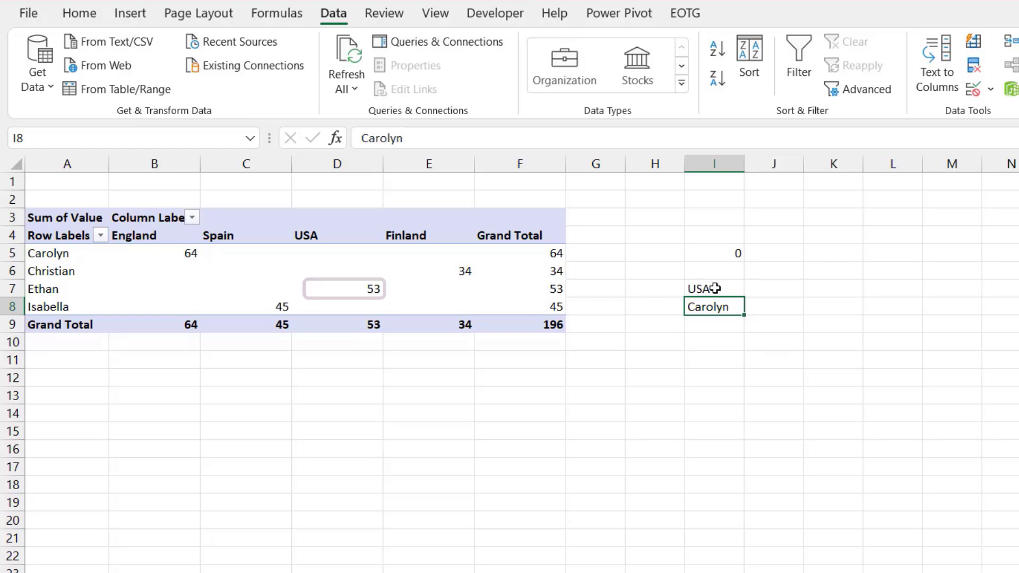
{"action": "type", "text": "Ethan"}
{"action": "key", "text": "Return"}
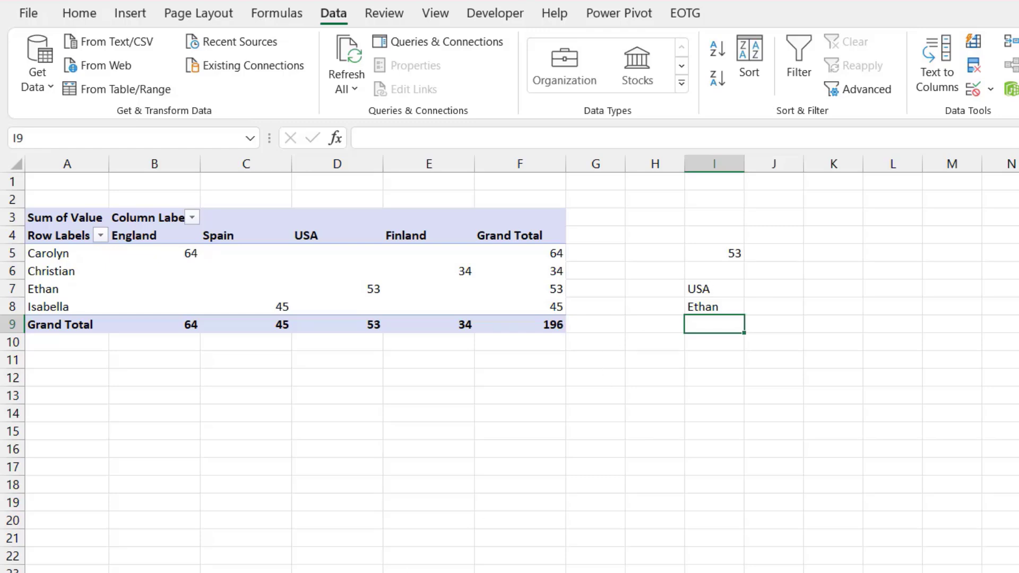
On the source data sheet, change the country entries in B3 and B7 to Brazil
{"action": "key", "text": "ctrl+Page_Up"}
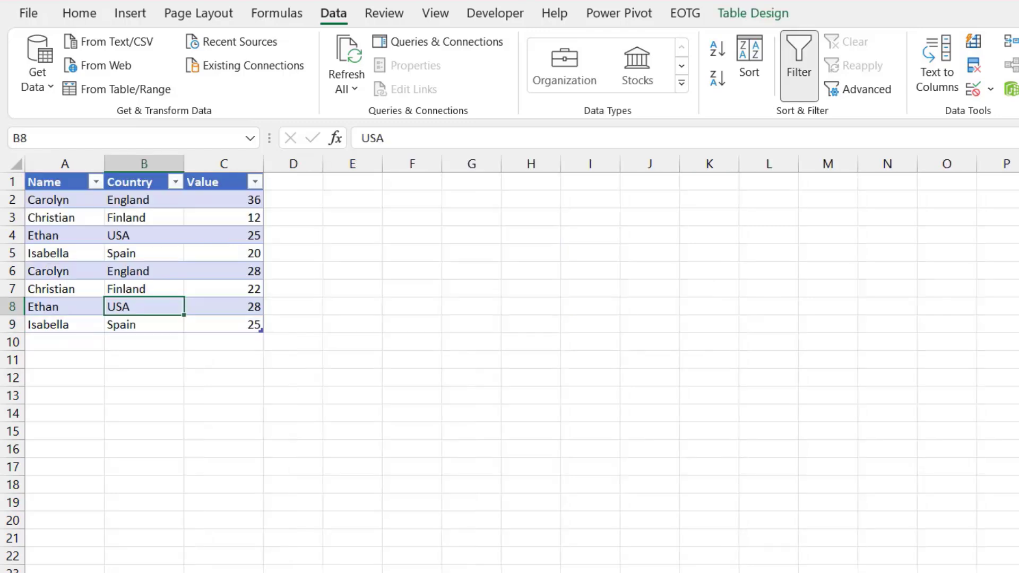
{"action": "left_click", "coordinate": [157, 223]}
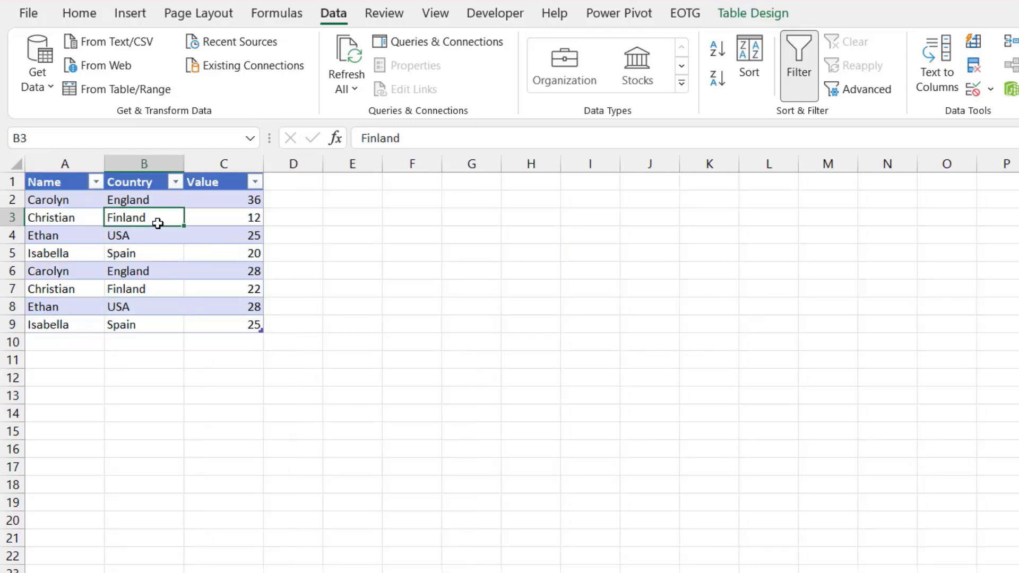
{"action": "type", "text": "Brazil"}
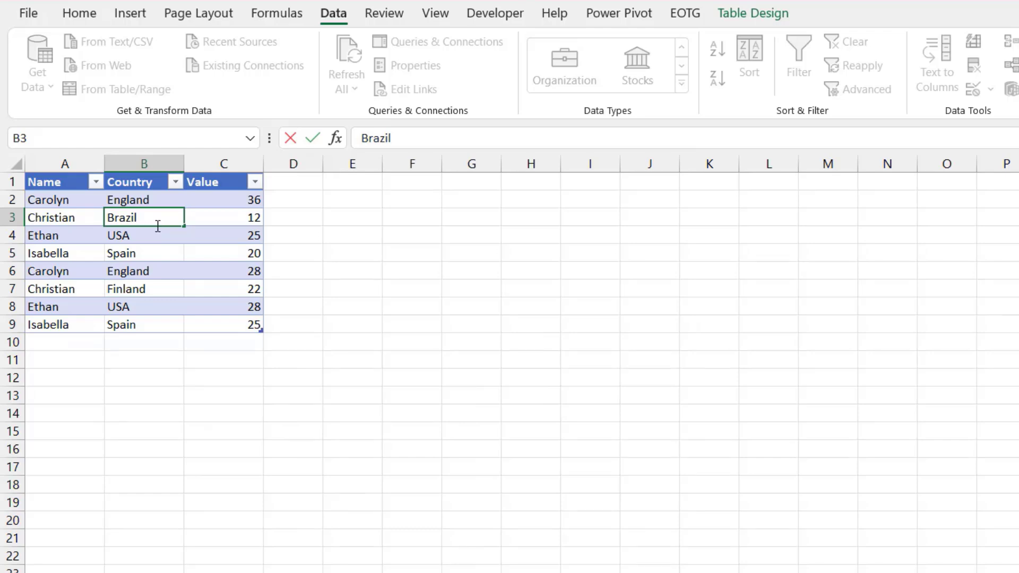
{"action": "left_click", "coordinate": [152, 289]}
{"action": "type", "text": "Brazil"}
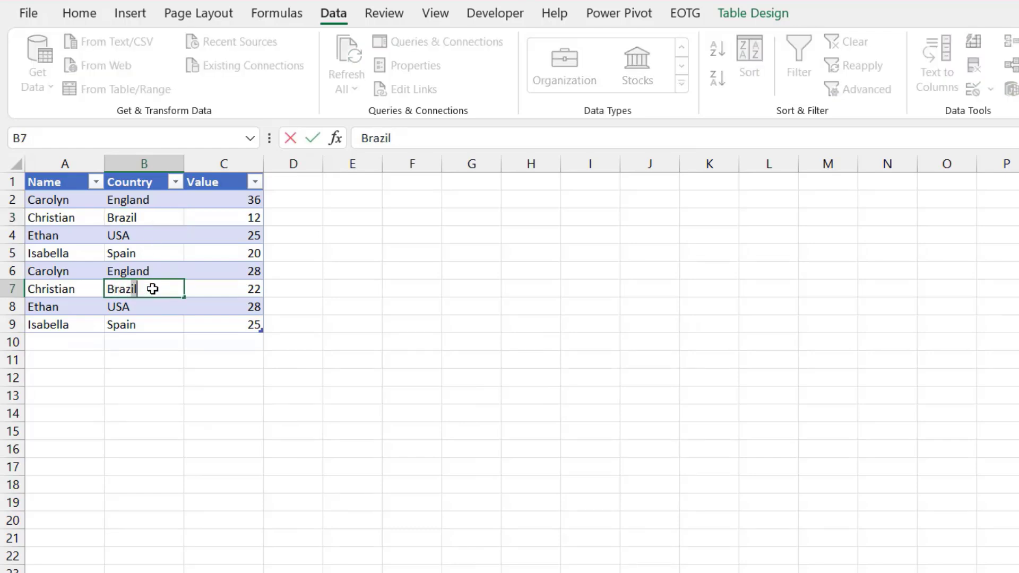
{"action": "key", "text": "Return"}
Insert a PivotTable from Table1 on a new worksheet, adding the data to the Data Model
{"action": "left_click", "coordinate": [136, 201]}
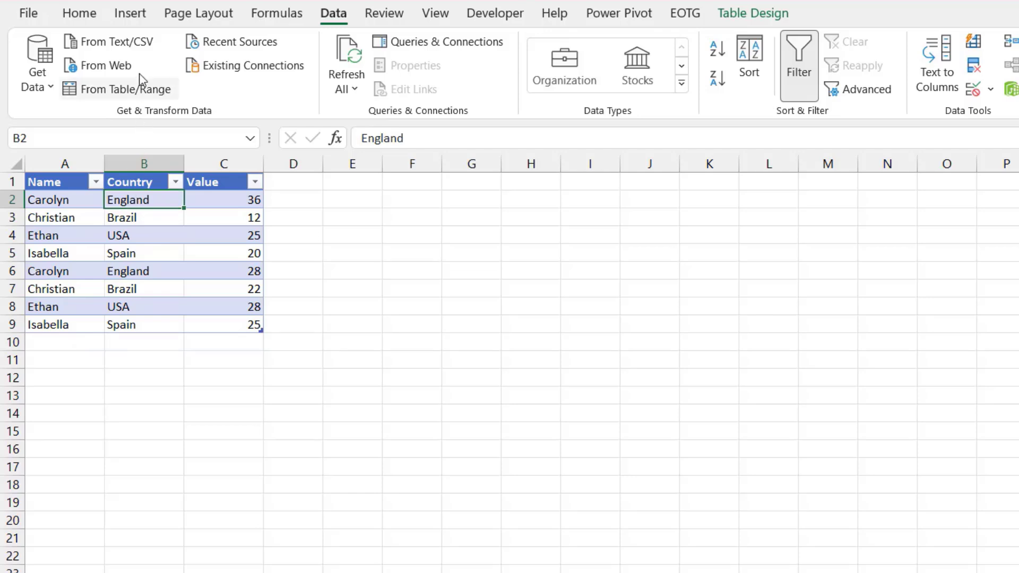
{"action": "left_click", "coordinate": [138, 17]}
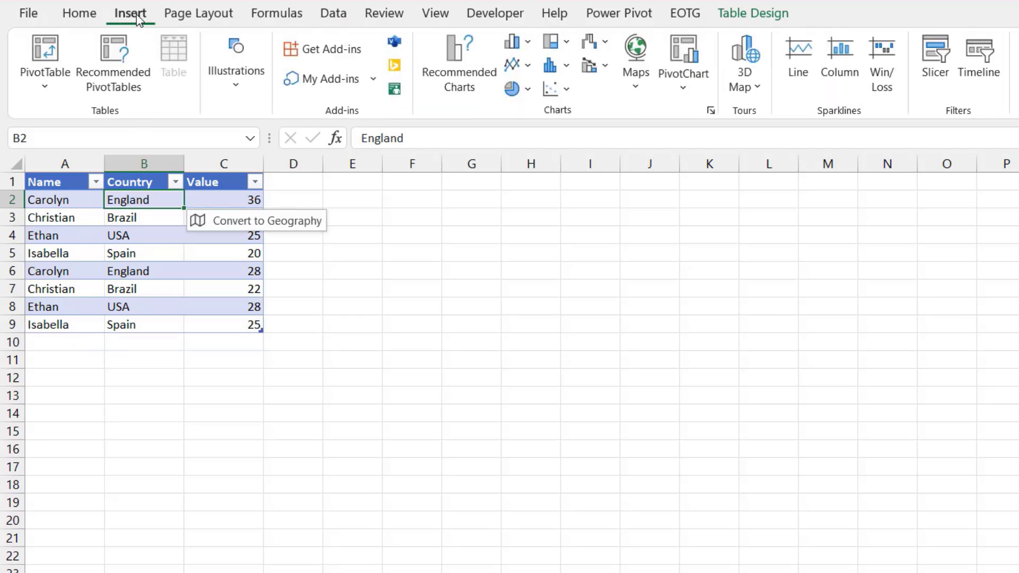
{"action": "left_click", "coordinate": [47, 88]}
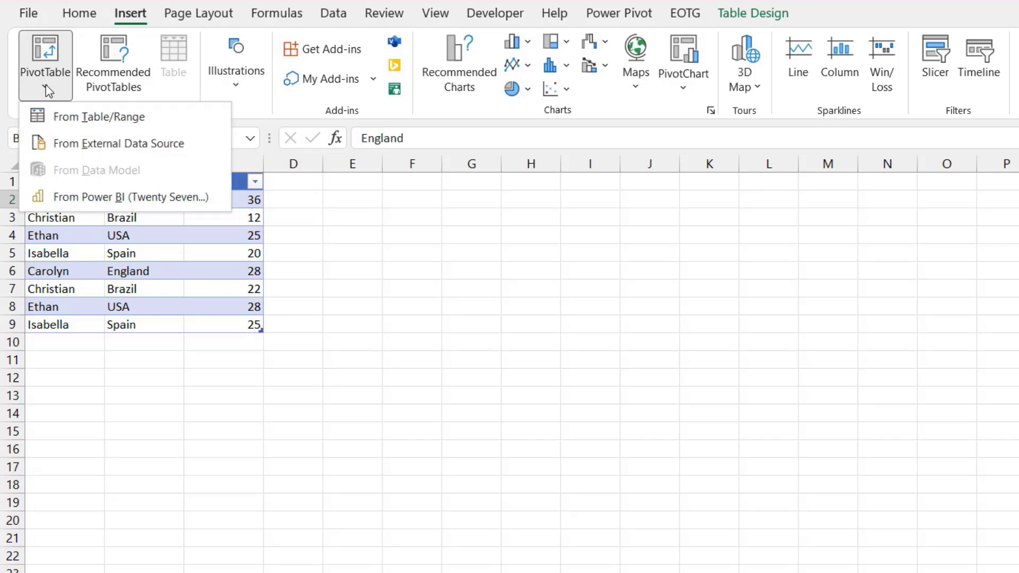
{"action": "left_click", "coordinate": [74, 121]}
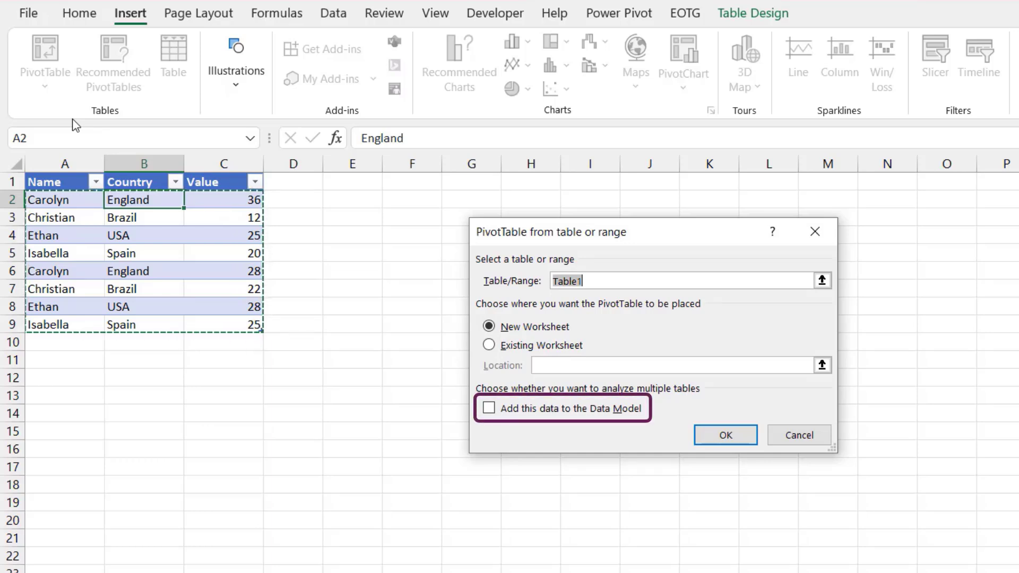
{"action": "left_click", "coordinate": [554, 412]}
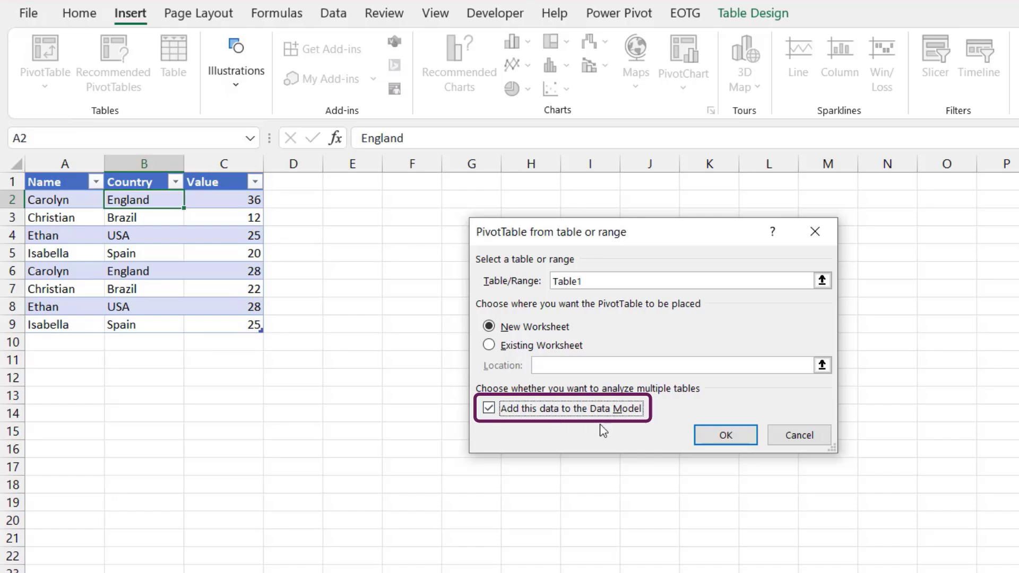
{"action": "left_click", "coordinate": [734, 441]}
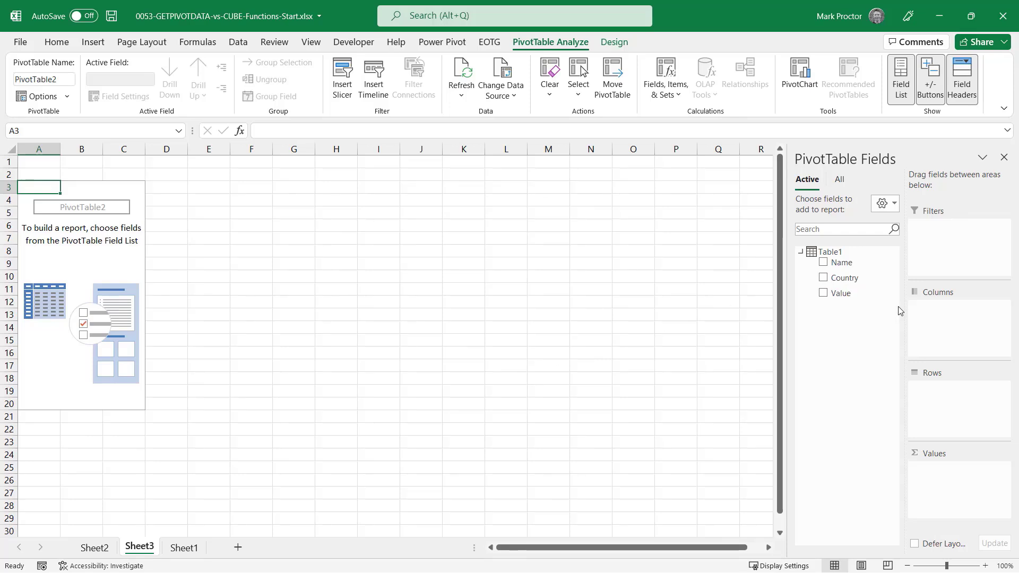
Lay out the PivotTable with Sum of Value, Name as rows and Country as columns
{"action": "left_click_drag", "start_coordinate": [840, 293], "coordinate": [965, 477]}
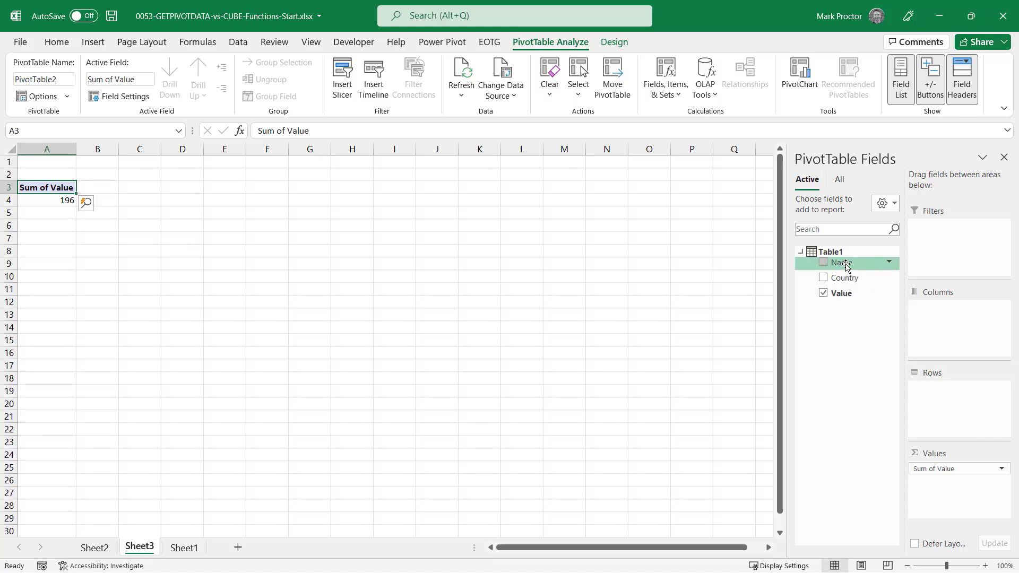
{"action": "left_click_drag", "start_coordinate": [843, 263], "coordinate": [967, 404]}
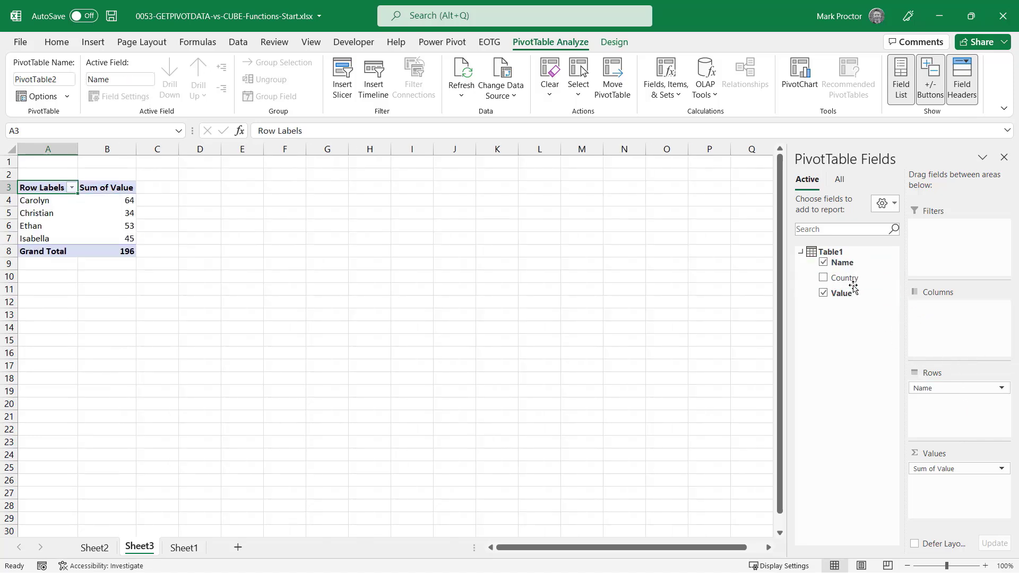
{"action": "left_click_drag", "start_coordinate": [845, 278], "coordinate": [955, 325]}
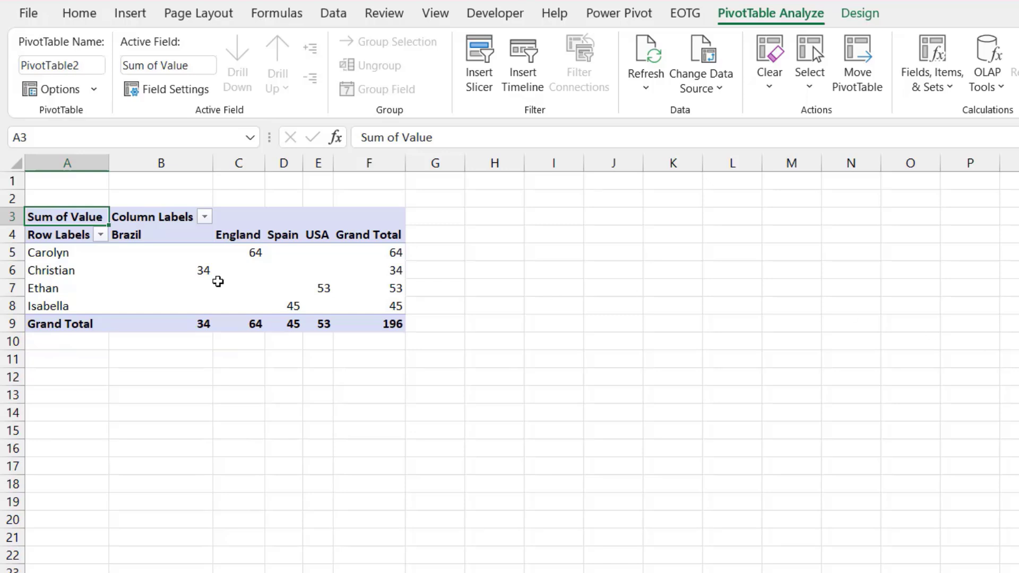
Convert PivotTable2 into CUBEVALUE formulas using OLAP Tools > Convert to Formulas
{"action": "left_click", "coordinate": [254, 255]}
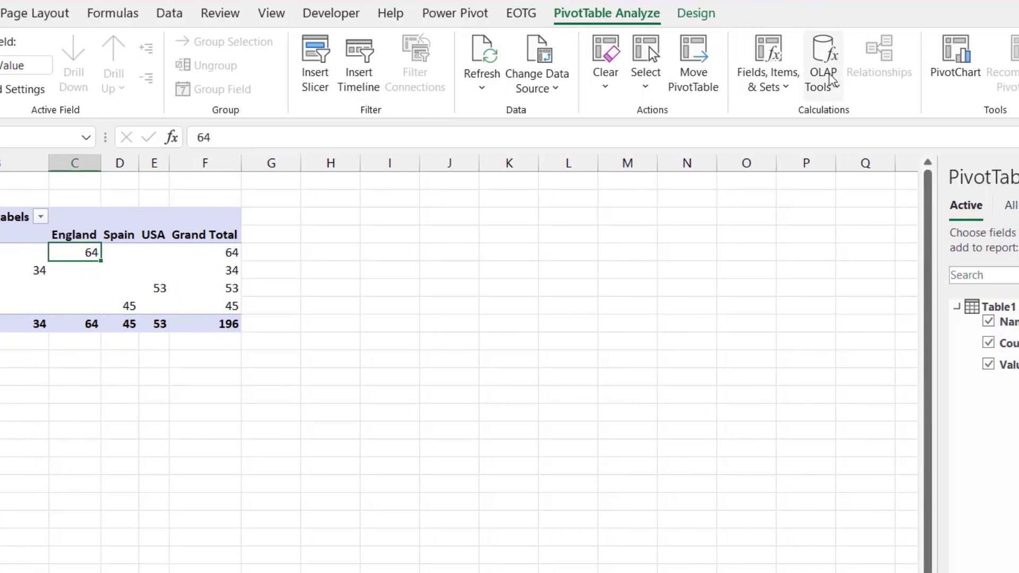
{"action": "left_click", "coordinate": [834, 88]}
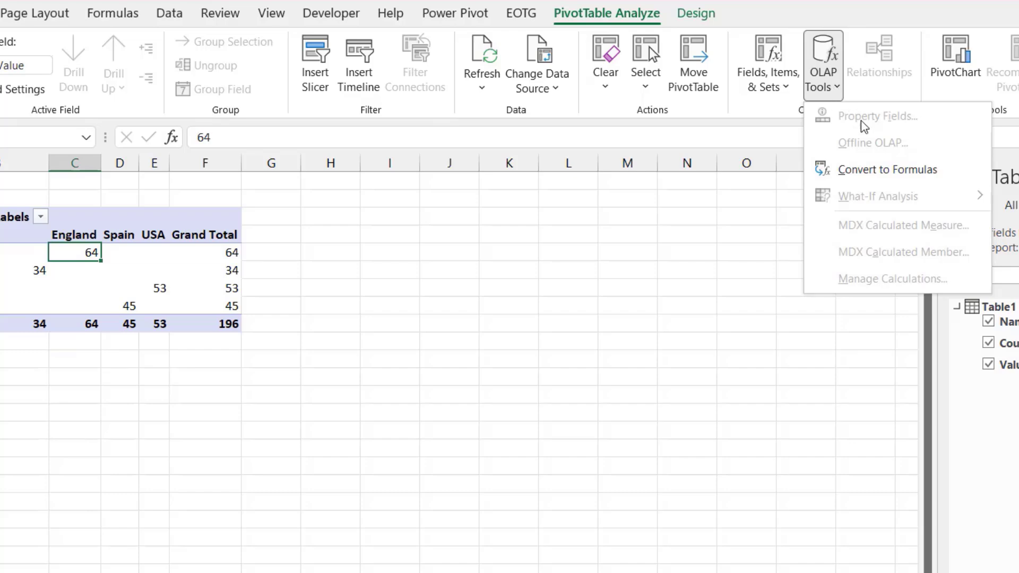
{"action": "left_click", "coordinate": [909, 175]}
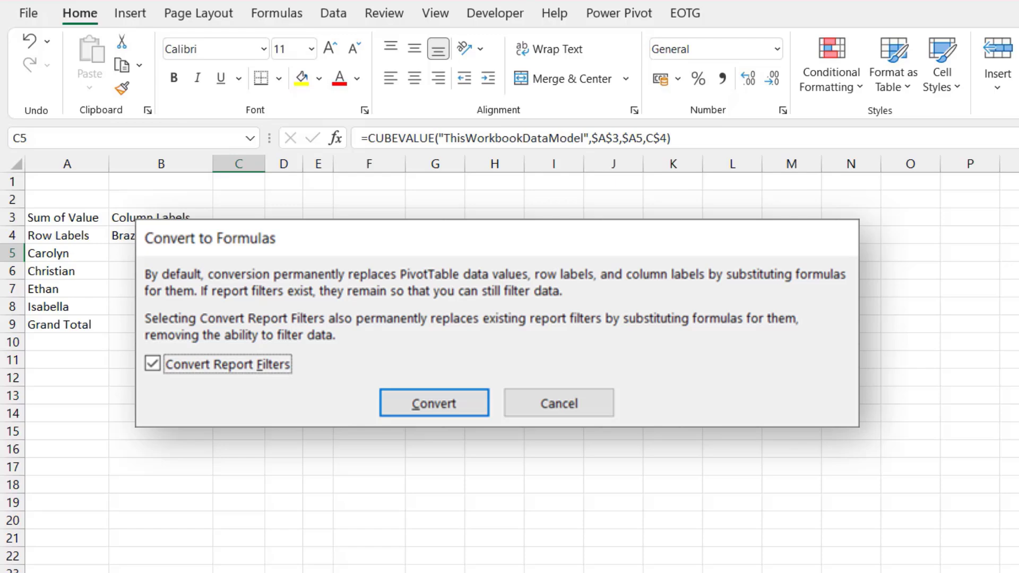
{"action": "key", "text": "Return"}
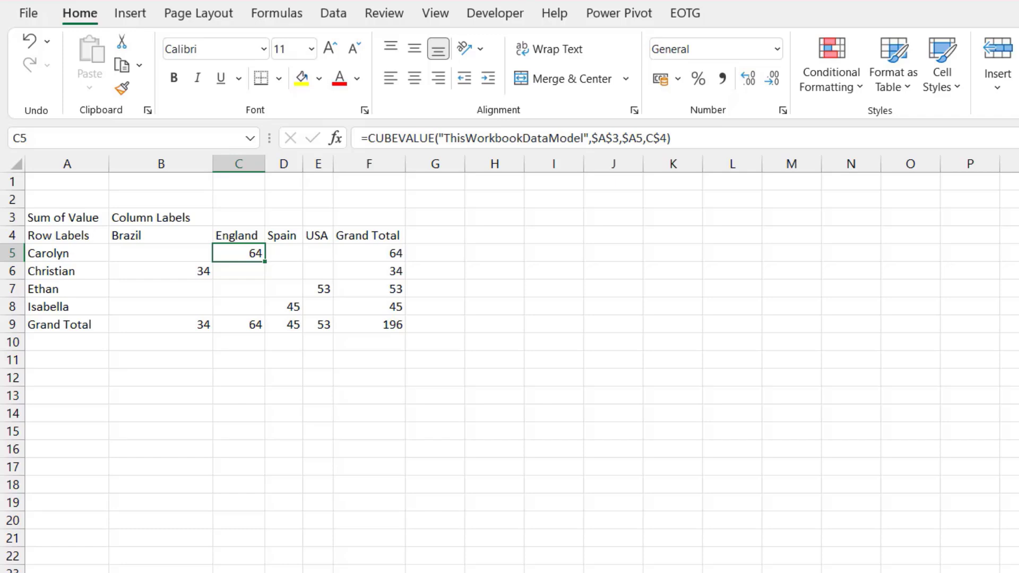
Change the country entries in B3 and B7 of the source table back to Finland
{"action": "key", "text": "ctrl+Page_Up"}
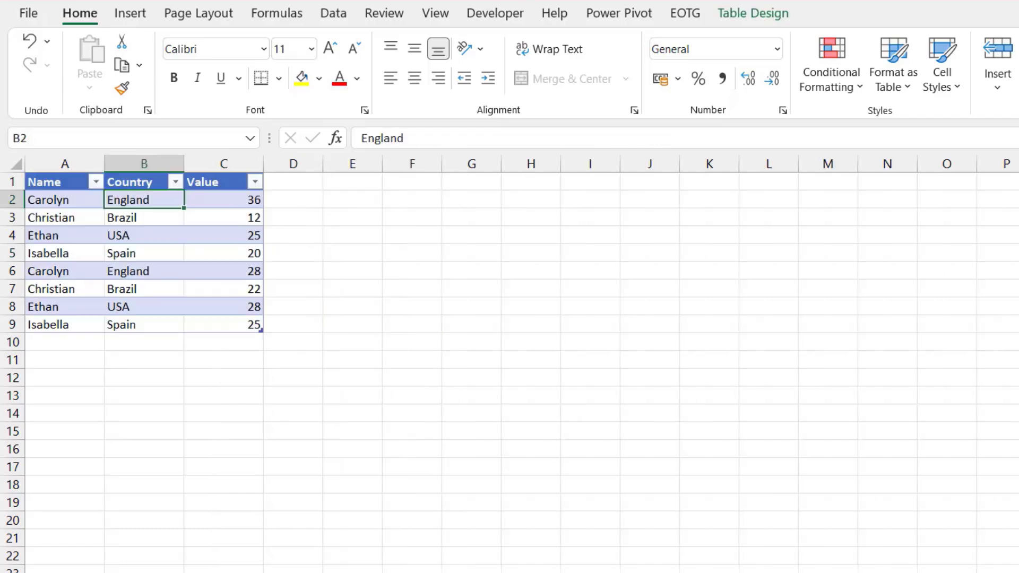
{"action": "left_click", "coordinate": [145, 222]}
{"action": "type", "text": "Finland"}
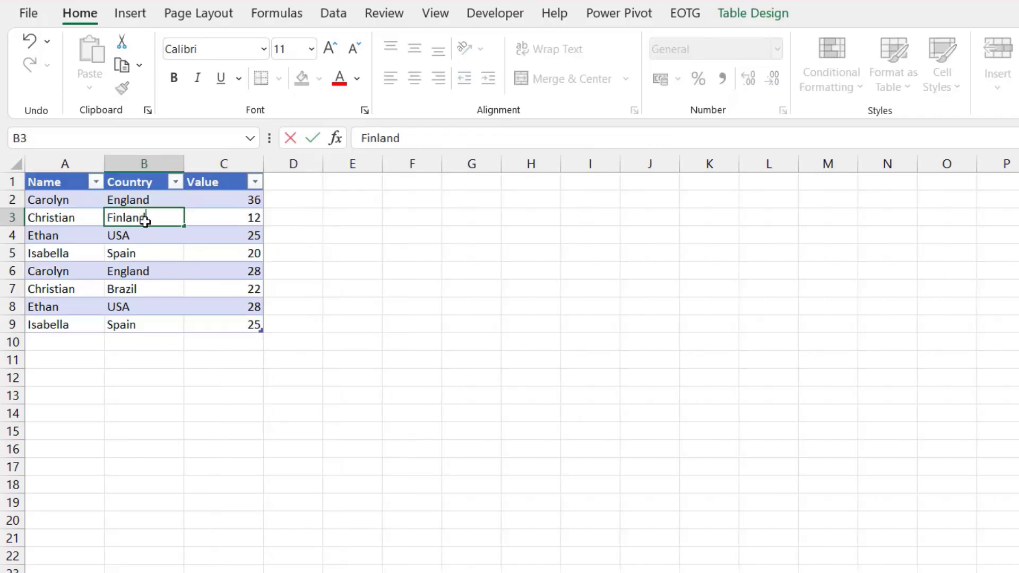
{"action": "key", "text": "Return"}
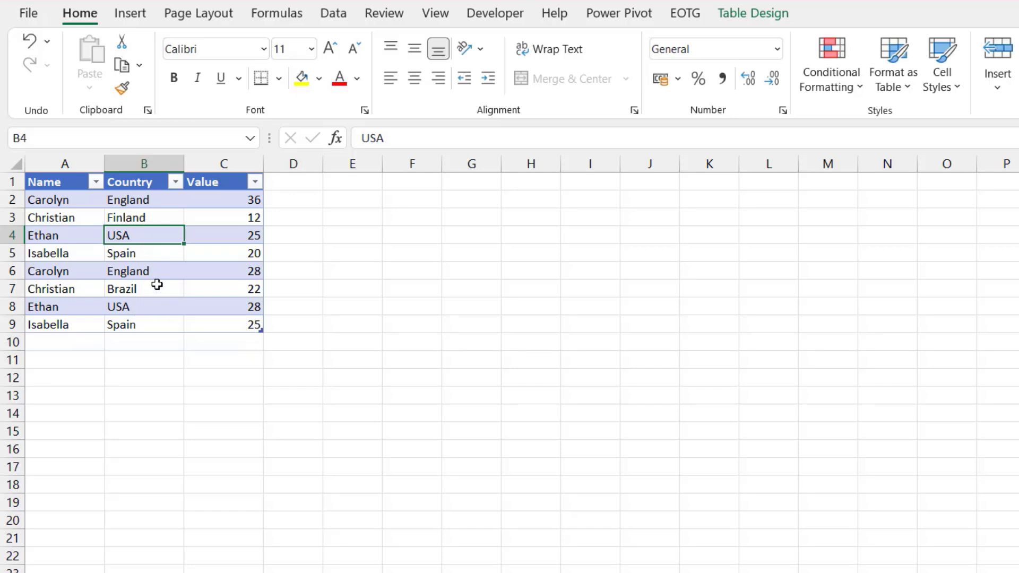
{"action": "double_click", "coordinate": [159, 290]}
{"action": "key", "text": "BackSpace"}
{"action": "key", "text": "BackSpace"}
{"action": "key", "text": "BackSpace"}
{"action": "key", "text": "BackSpace"}
{"action": "key", "text": "BackSpace"}
{"action": "key", "text": "BackSpace"}
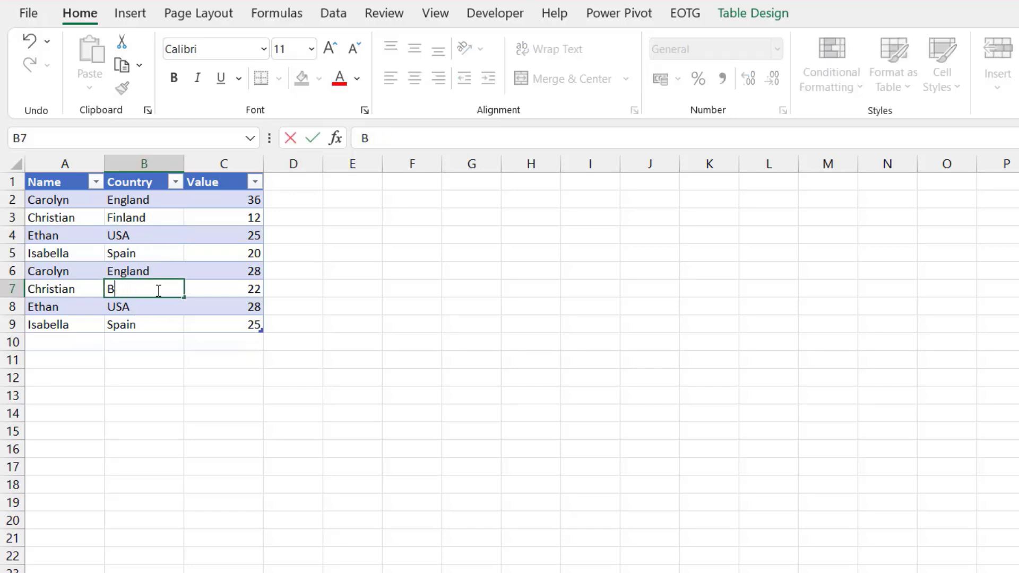
{"action": "type", "text": "Finland"}
{"action": "key", "text": "Return"}
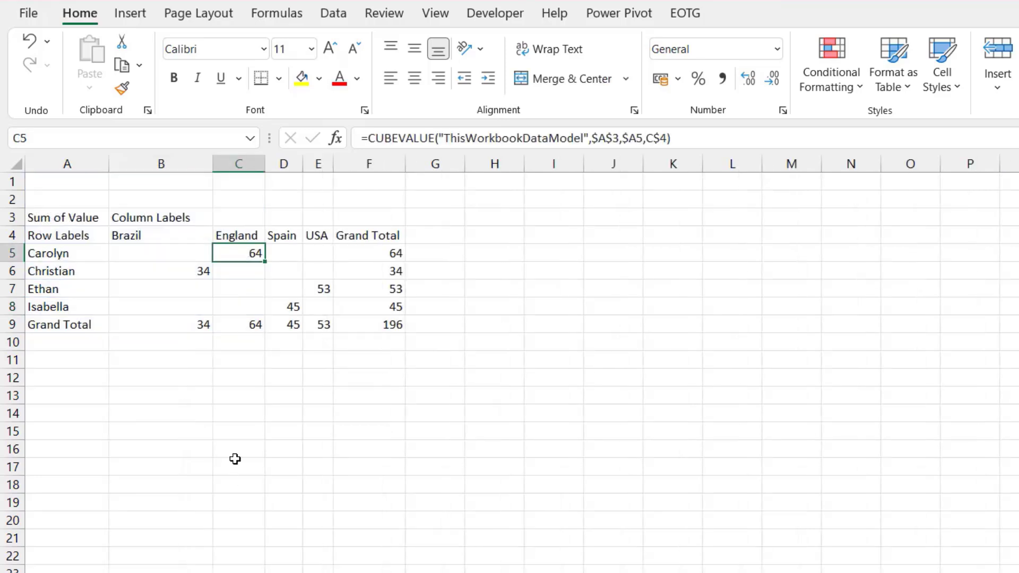
Refresh all data, then inspect the England header formula in C4
{"action": "left_click", "coordinate": [334, 14]}
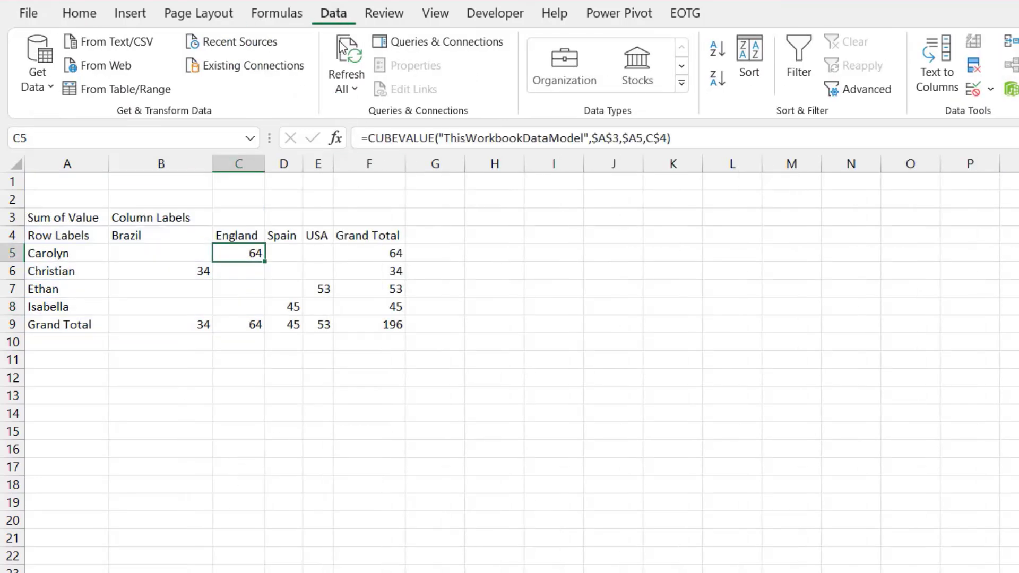
{"action": "left_click", "coordinate": [346, 59]}
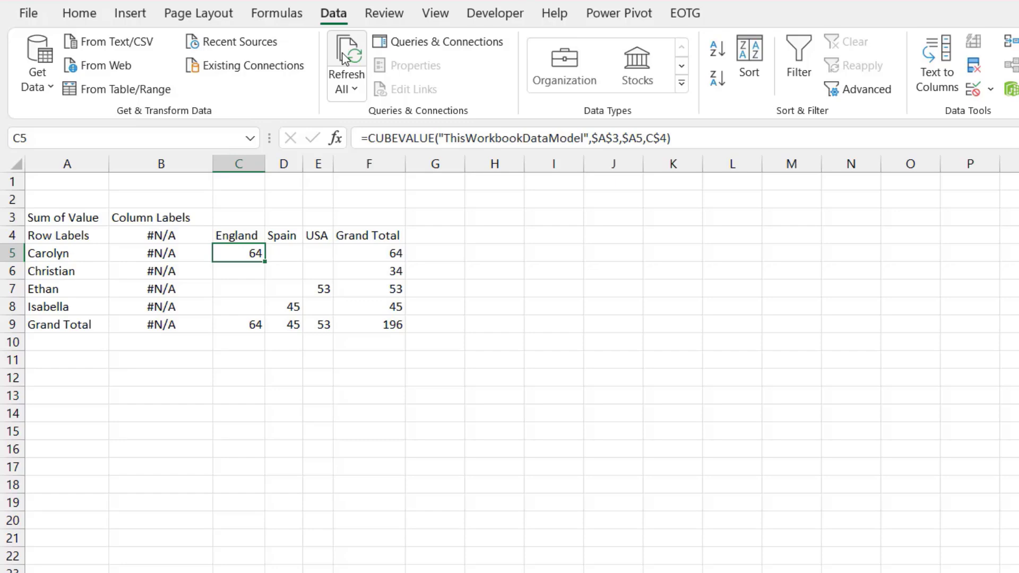
{"action": "left_click", "coordinate": [244, 235]}
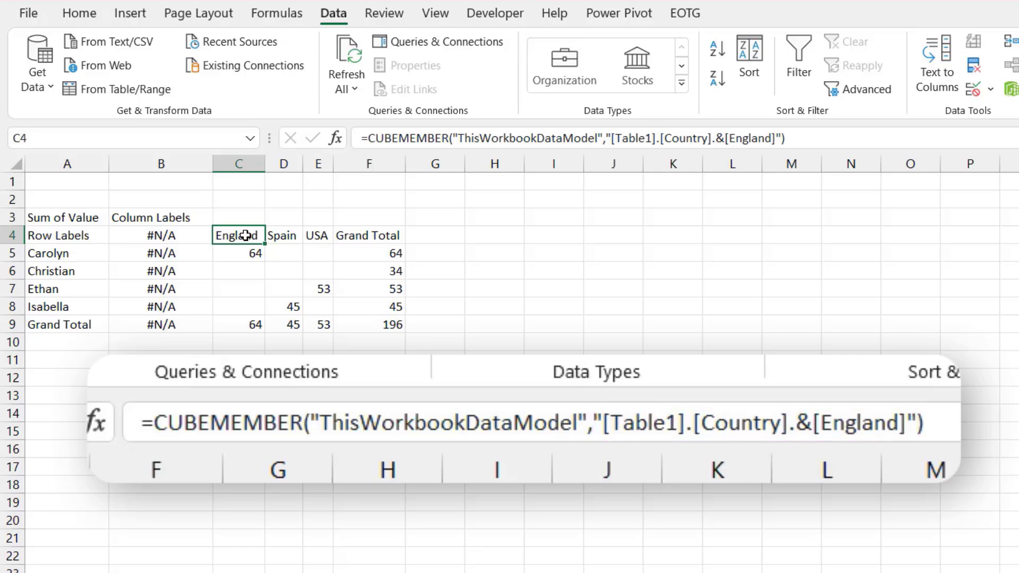
Inspect the CUBEMEMBER row-label formulas in A5 through A9, including Grand Total
{"action": "left_click", "coordinate": [65, 258]}
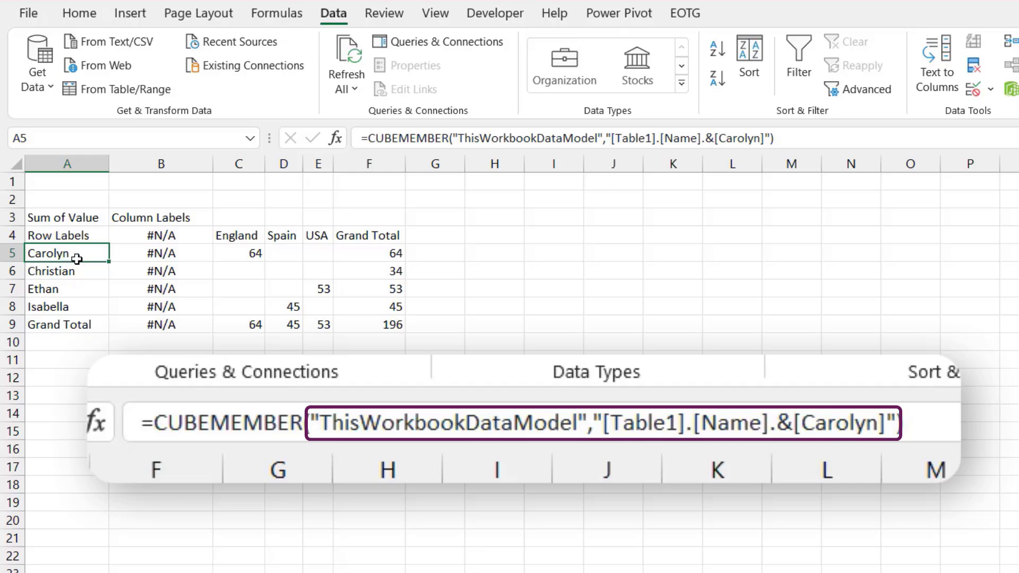
{"action": "left_click", "coordinate": [78, 270]}
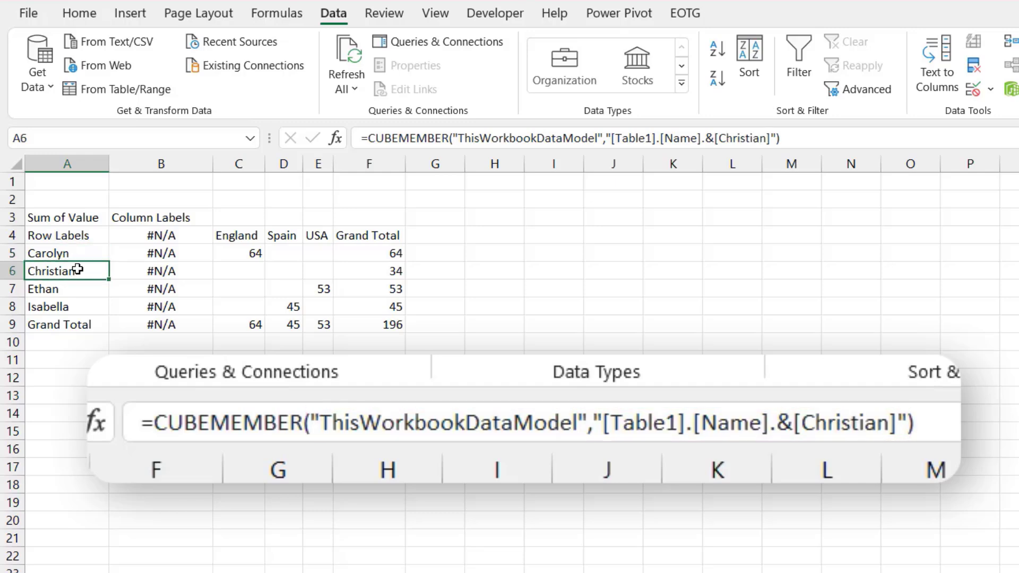
{"action": "left_click", "coordinate": [77, 291]}
{"action": "left_click", "coordinate": [78, 307]}
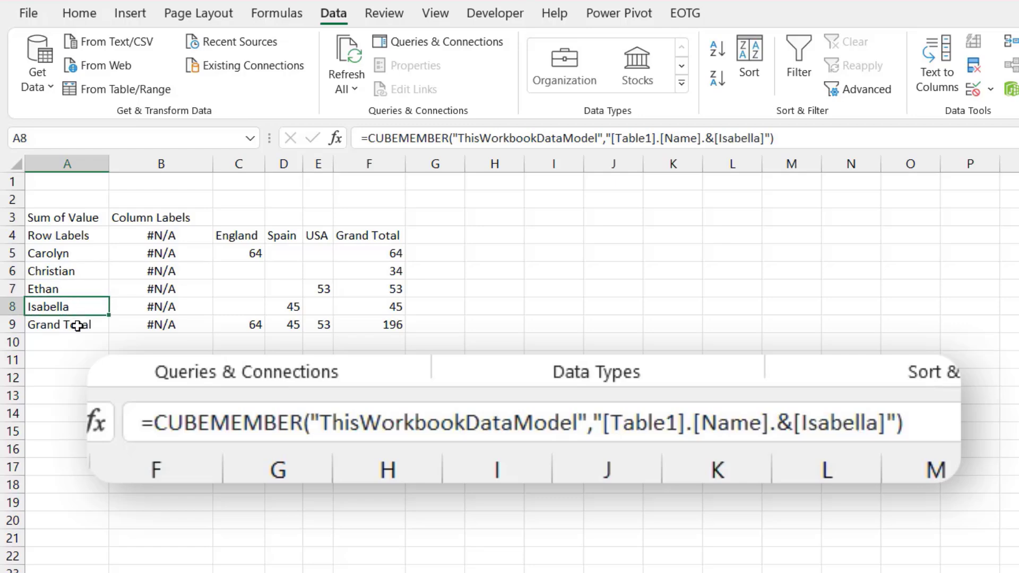
{"action": "left_click", "coordinate": [78, 326]}
{"action": "left_click", "coordinate": [84, 291]}
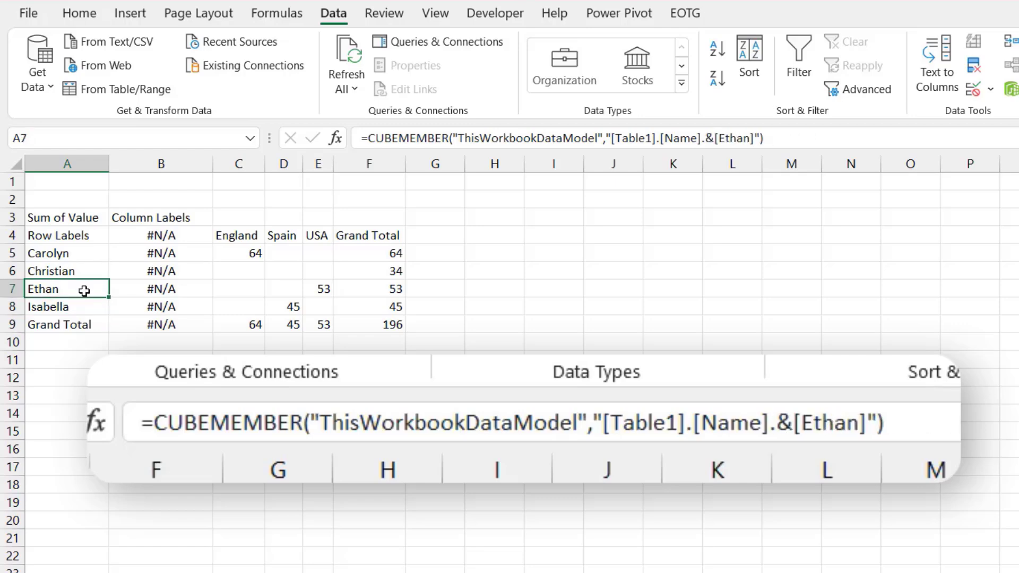
{"action": "left_click", "coordinate": [88, 217]}
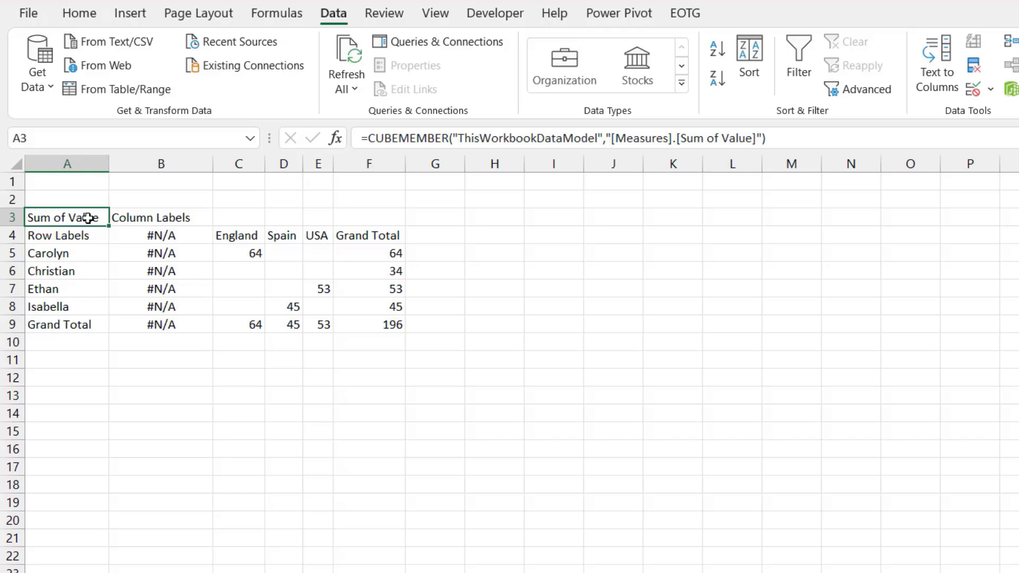
{"action": "left_click", "coordinate": [235, 255]}
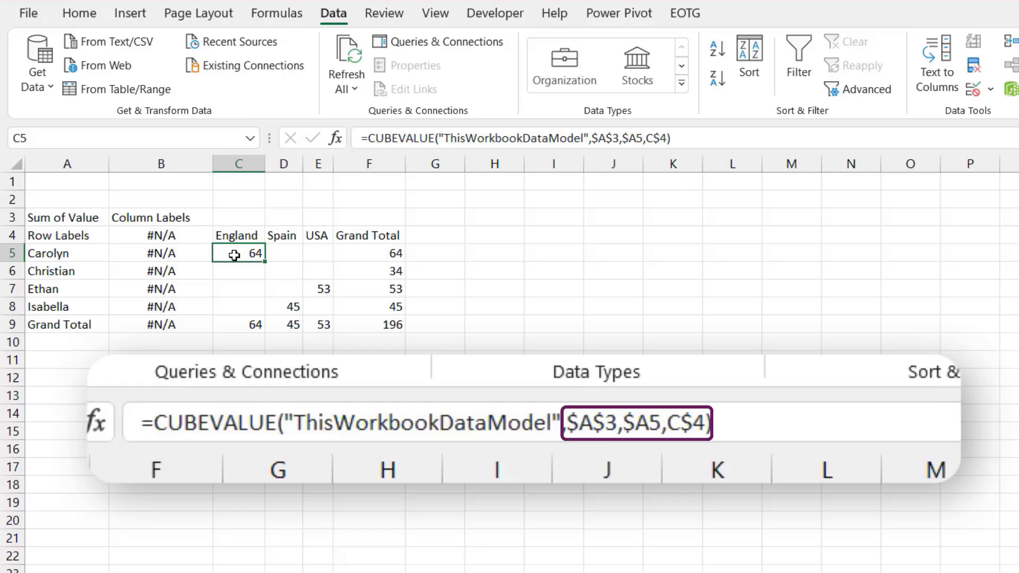
{"action": "double_click", "coordinate": [234, 255]}
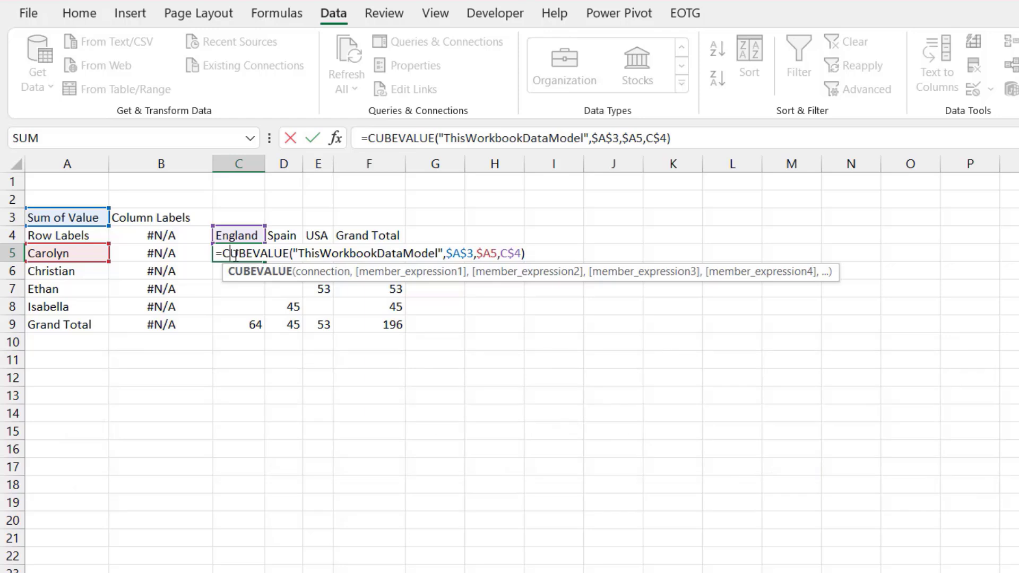
Replace C$4 in C5's CUBEVALUE with the literal "[Table1].[Country].&[England]" member copied from C4
{"action": "left_click", "coordinate": [245, 234]}
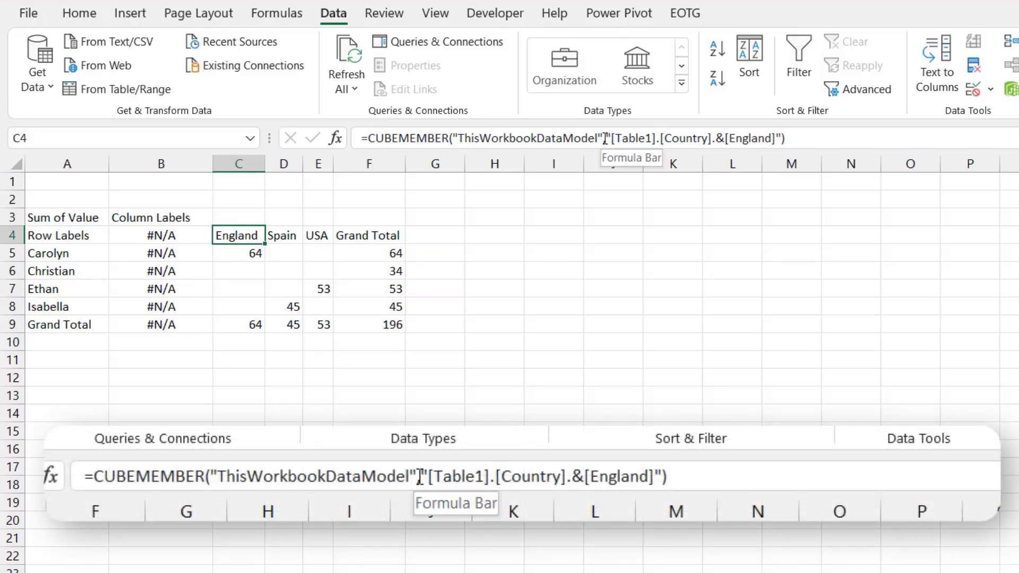
{"action": "left_click_drag", "start_coordinate": [606, 138], "coordinate": [777, 144]}
{"action": "key", "text": "ctrl+c"}
{"action": "key", "text": "Escape"}
{"action": "double_click", "coordinate": [260, 254]}
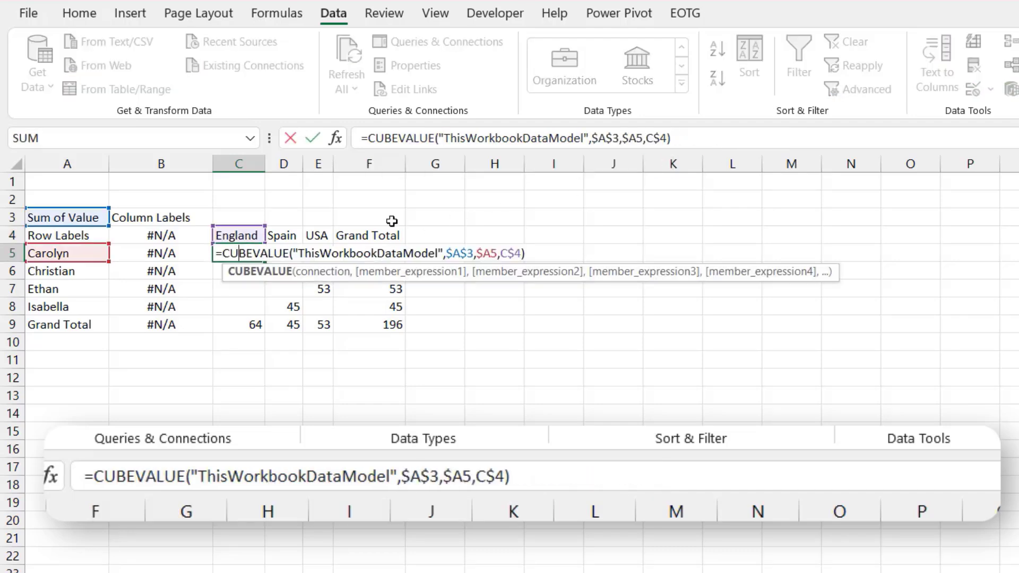
{"action": "left_click_drag", "start_coordinate": [645, 138], "coordinate": [660, 138]}
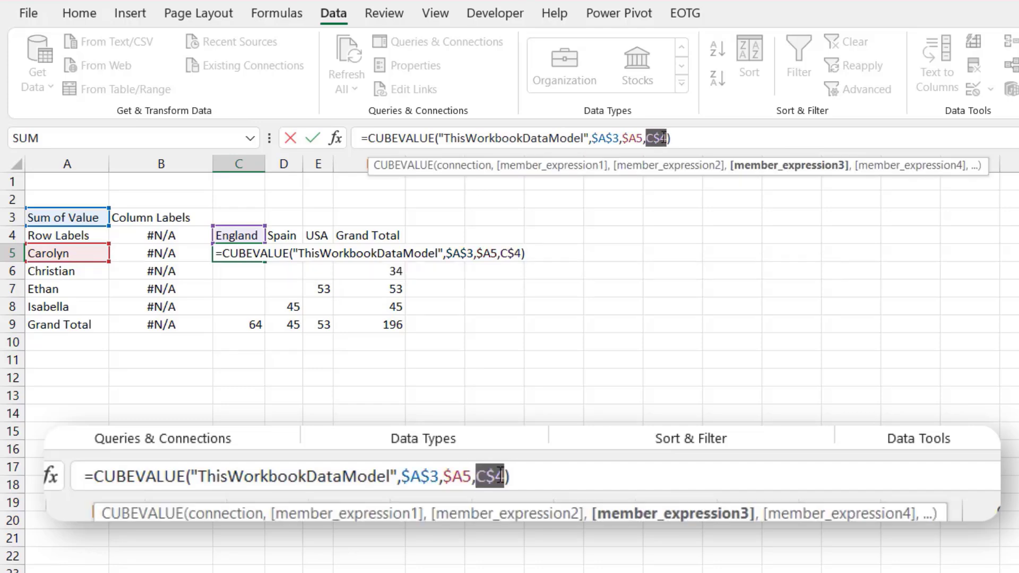
{"action": "key", "text": "ctrl+v"}
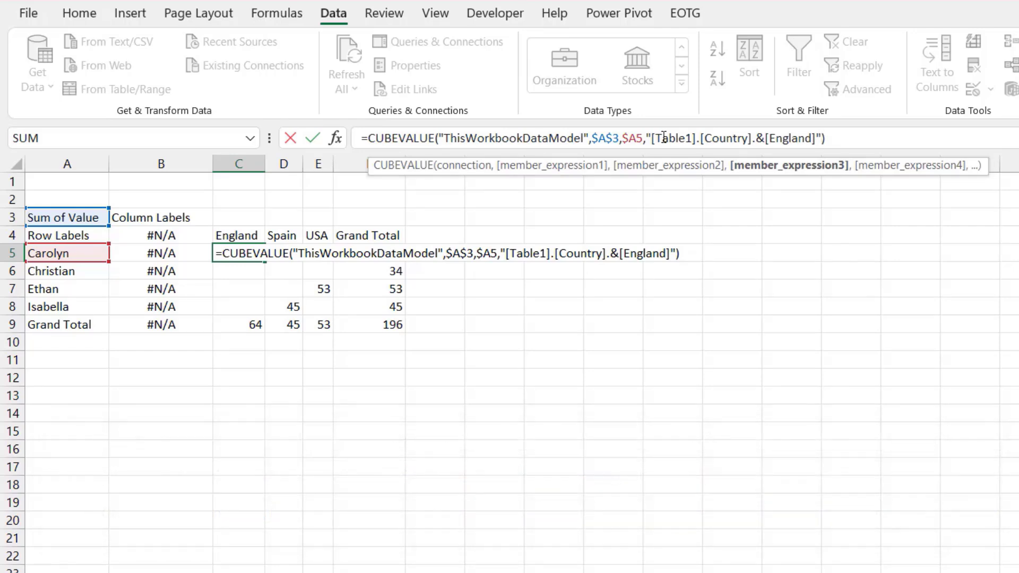
{"action": "key", "text": "Return"}
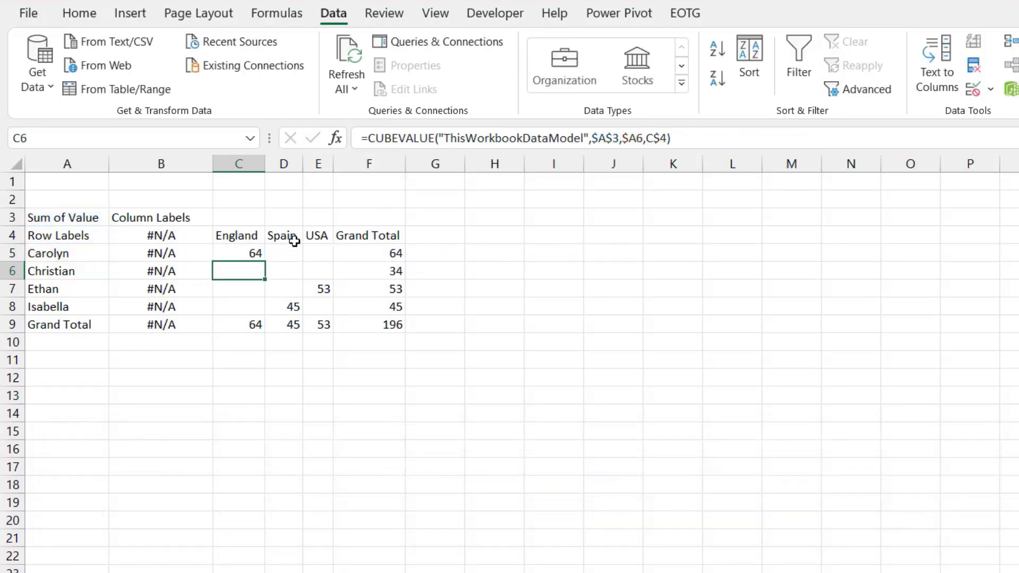
Replace $A5 in C5's CUBEVALUE with the literal name member copied from A5
{"action": "left_click", "coordinate": [252, 248]}
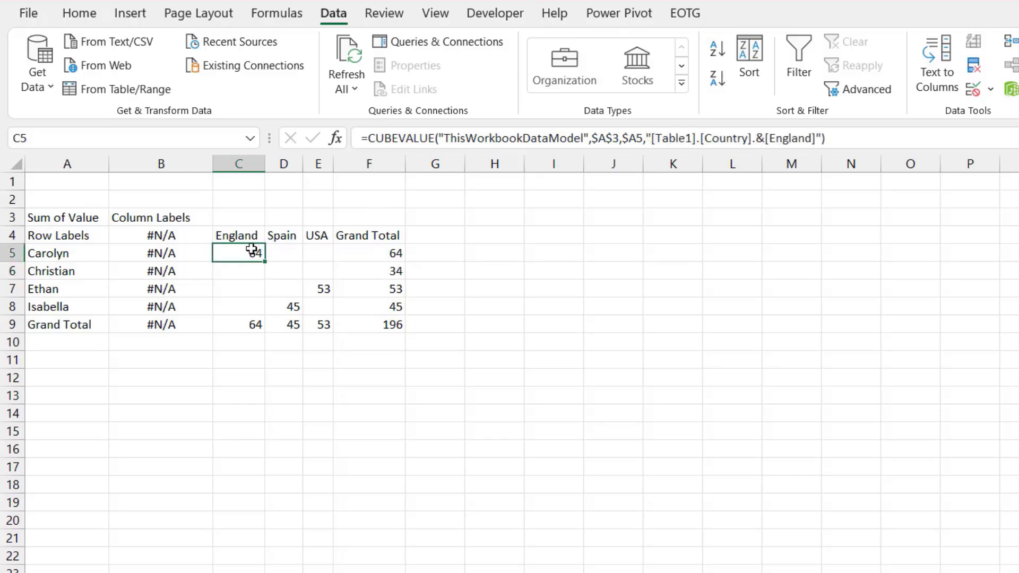
{"action": "left_click", "coordinate": [85, 253]}
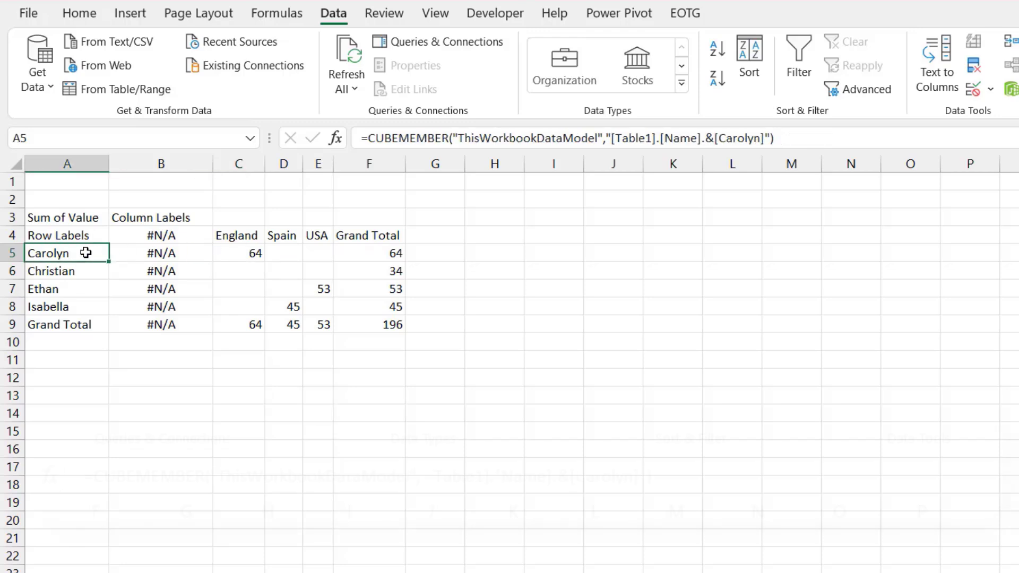
{"action": "left_click_drag", "start_coordinate": [605, 138], "coordinate": [772, 138]}
{"action": "key", "text": "ctrl+c"}
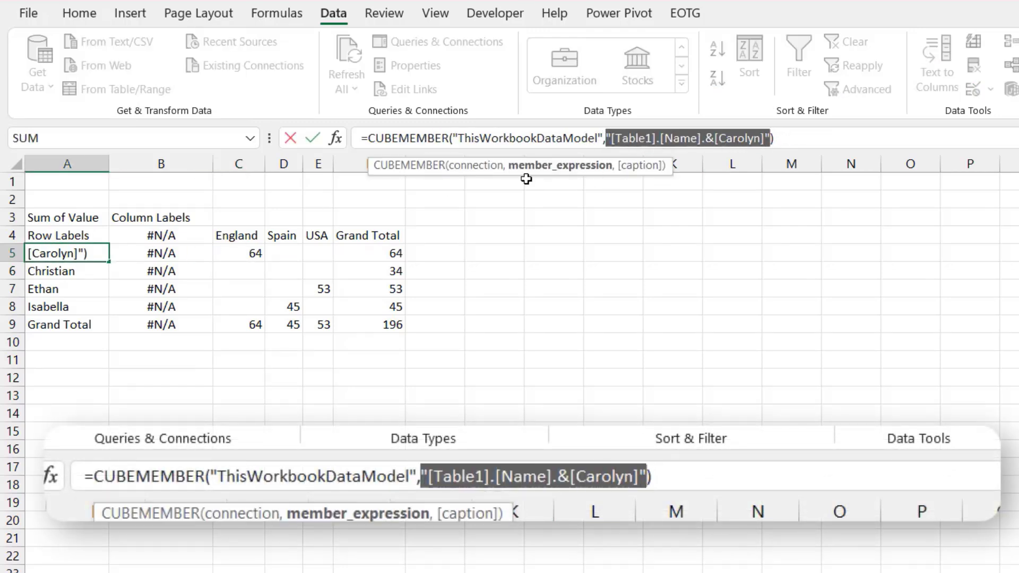
{"action": "left_click", "coordinate": [229, 253]}
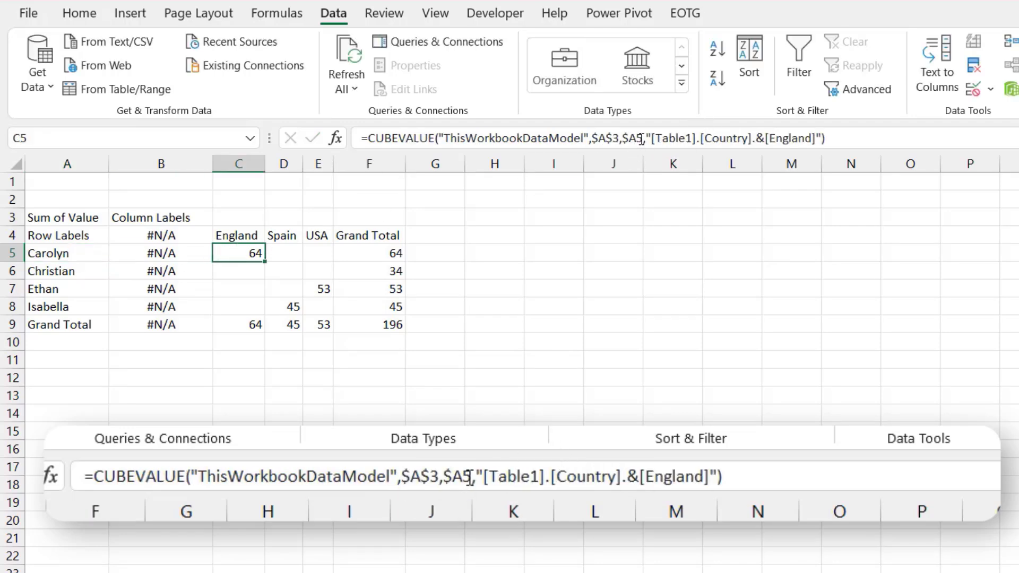
{"action": "left_click_drag", "start_coordinate": [643, 139], "coordinate": [623, 139]}
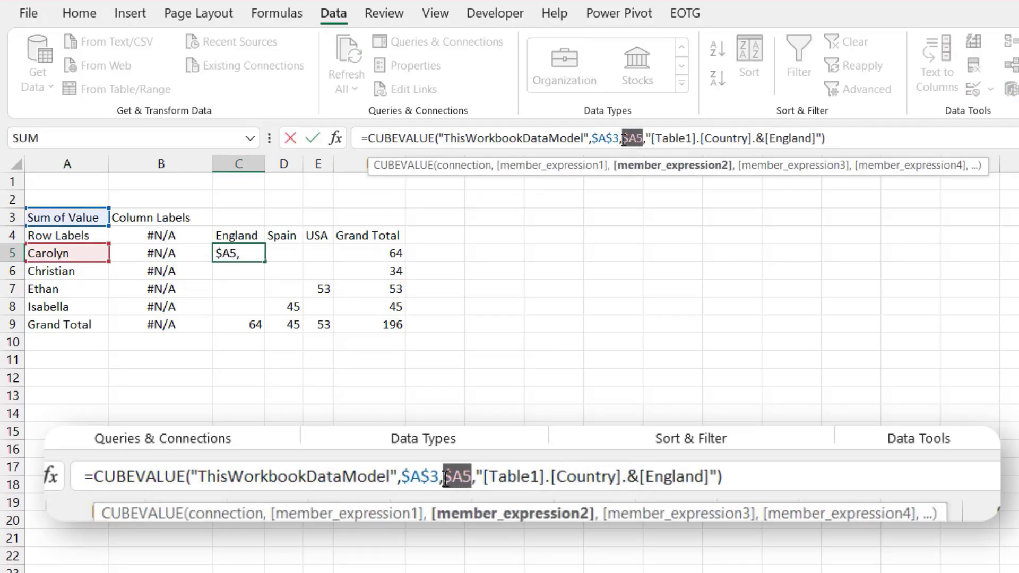
{"action": "key", "text": "ctrl+v"}
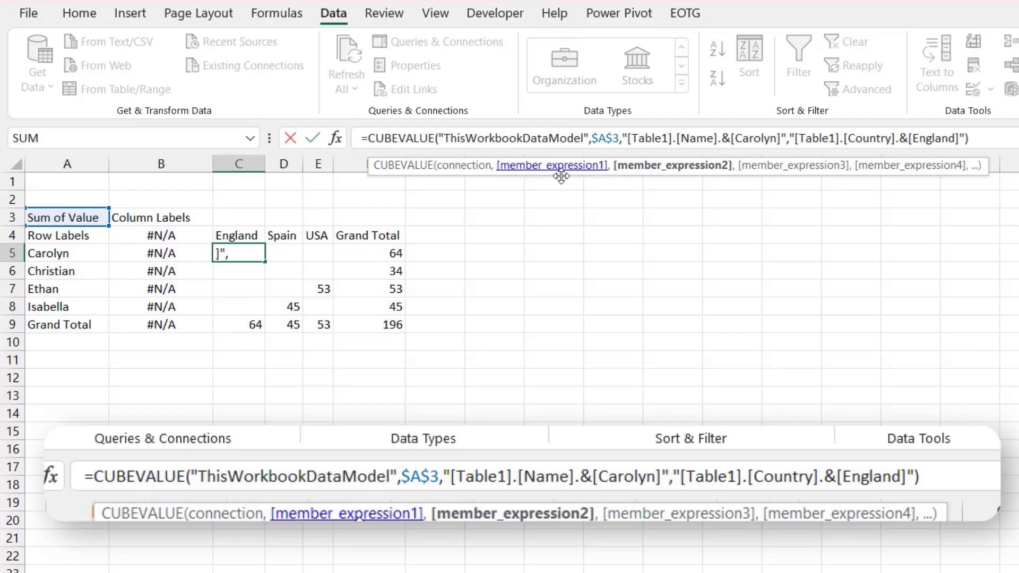
{"action": "key", "text": "Return"}
Replace $A$3 with the literal Sum of Value measure from A3, then move the formula to I5
{"action": "left_click", "coordinate": [96, 216]}
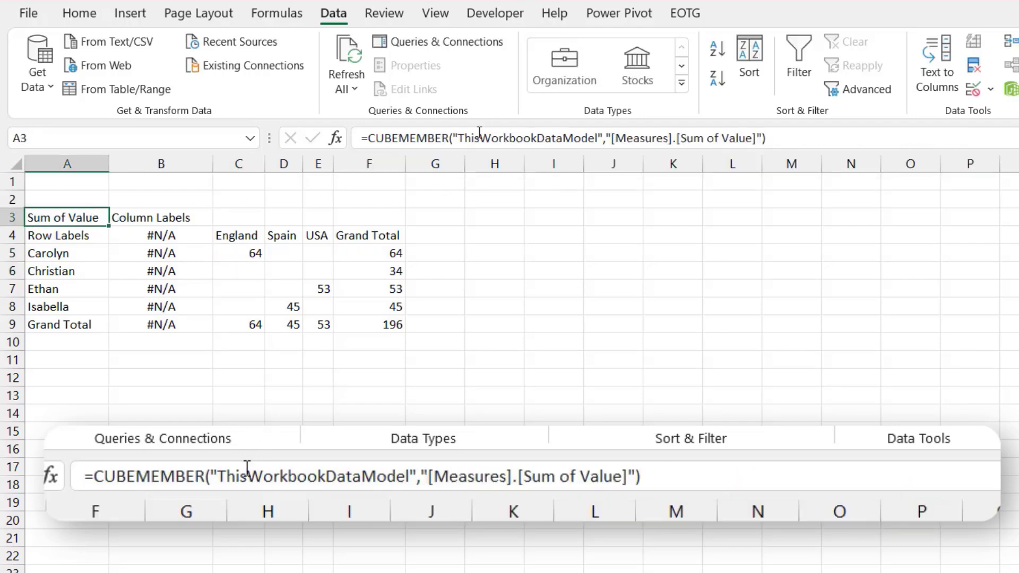
{"action": "left_click_drag", "start_coordinate": [607, 139], "coordinate": [763, 139]}
{"action": "key", "text": "ctrl+c"}
{"action": "key", "text": "Escape"}
{"action": "left_click", "coordinate": [240, 251]}
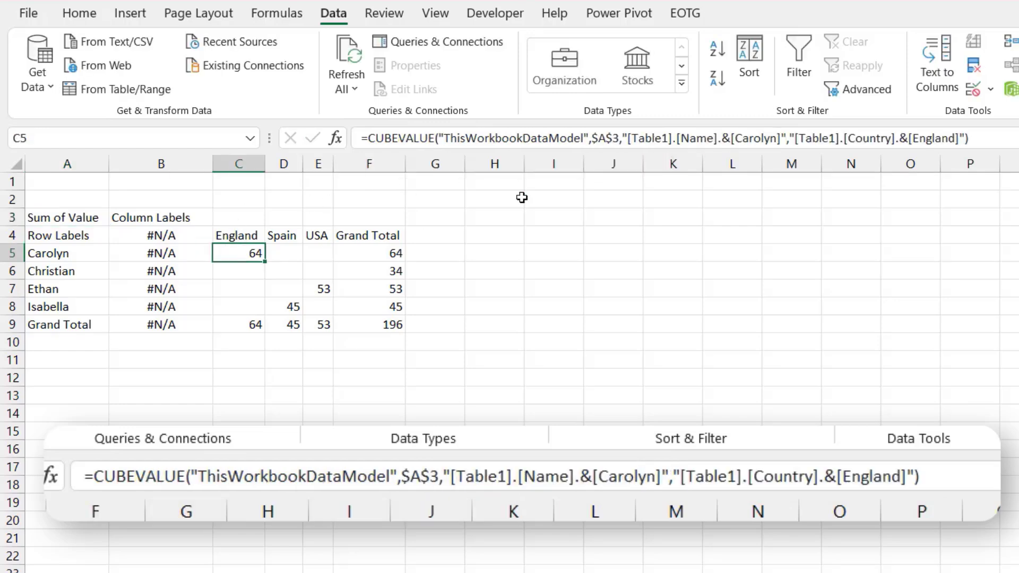
{"action": "left_click_drag", "start_coordinate": [590, 138], "coordinate": [619, 138]}
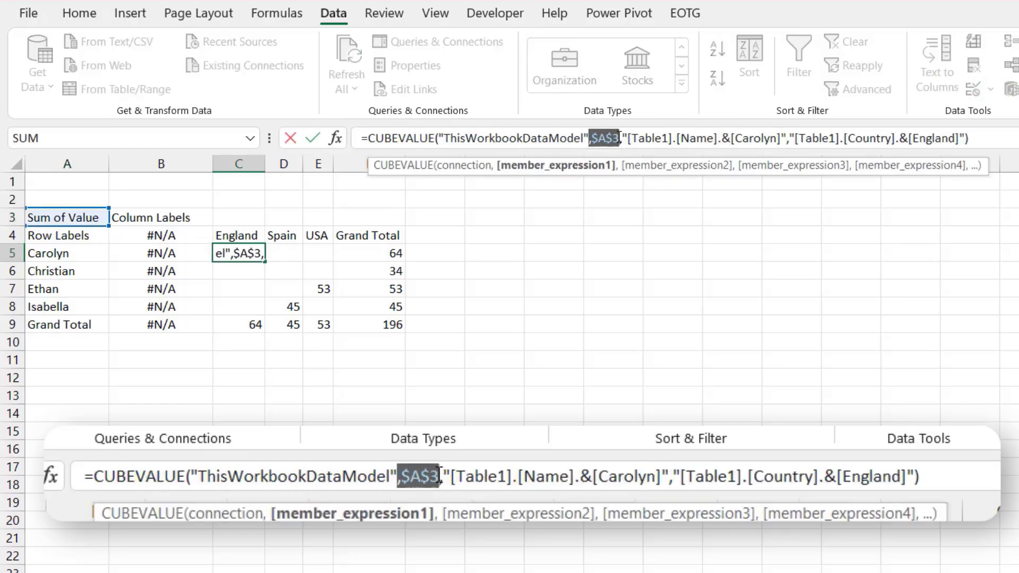
{"action": "key", "text": "ctrl+v"}
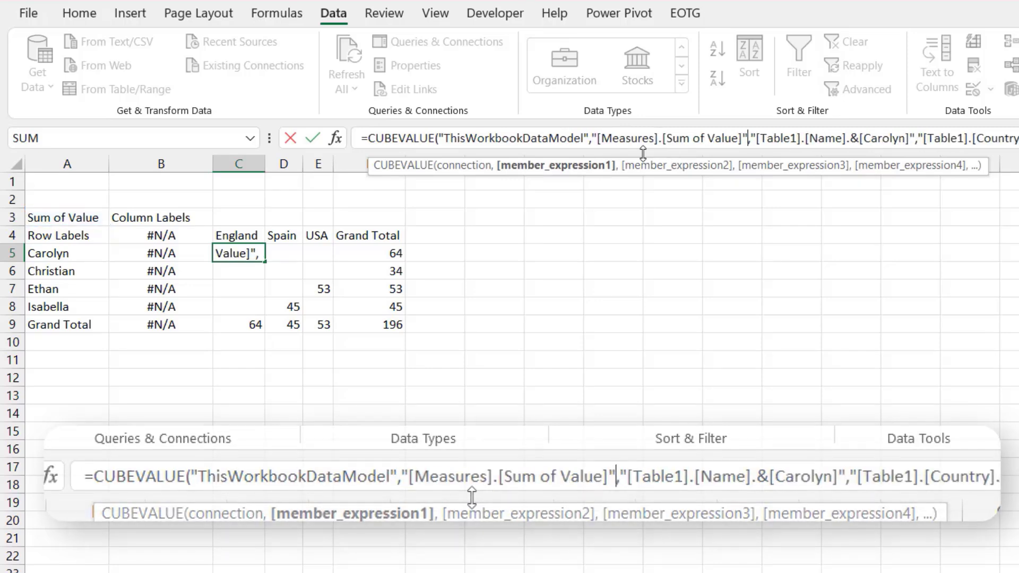
{"action": "key", "text": "Return"}
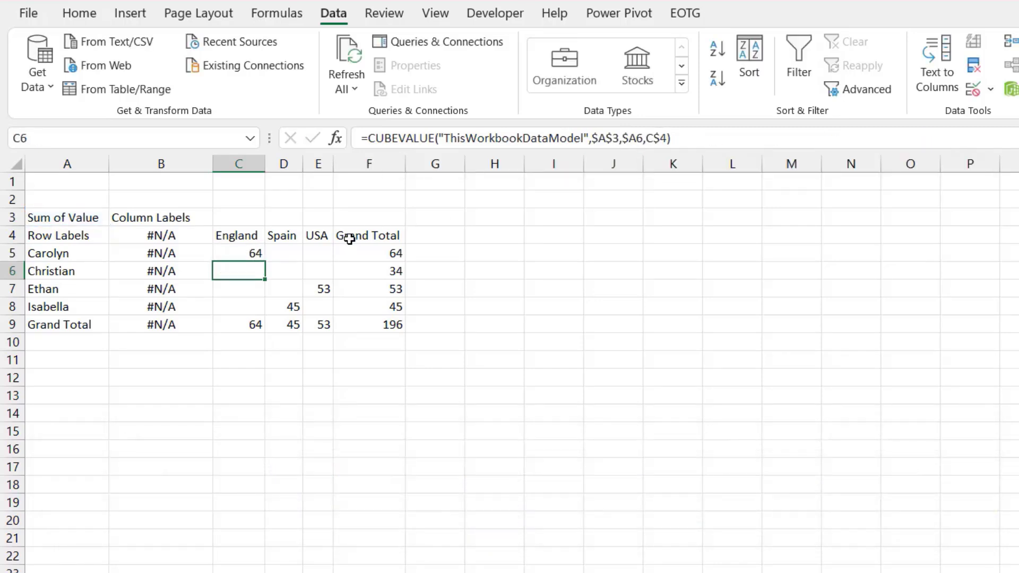
{"action": "left_click", "coordinate": [243, 251]}
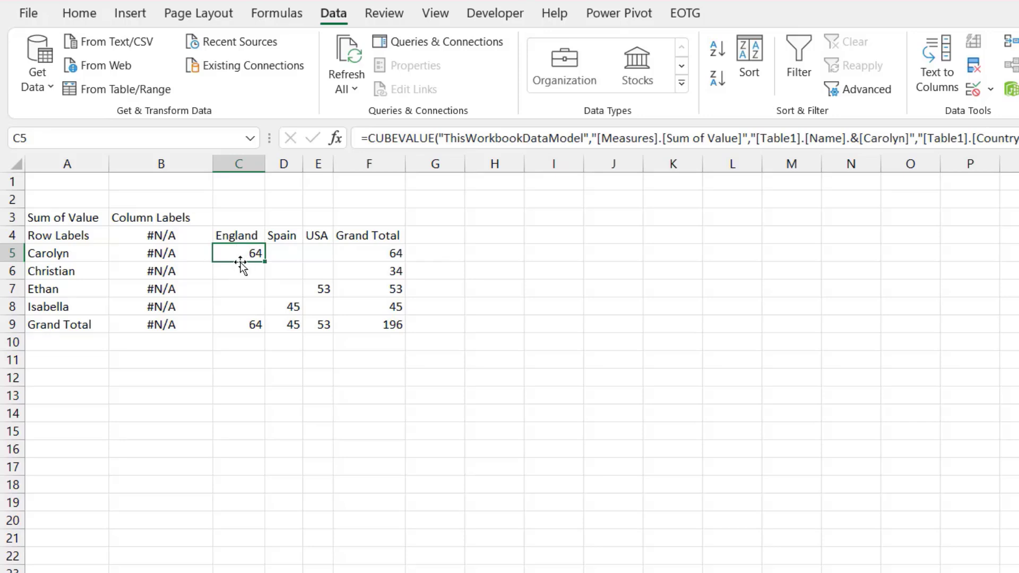
{"action": "left_click_drag", "start_coordinate": [239, 262], "coordinate": [535, 266]}
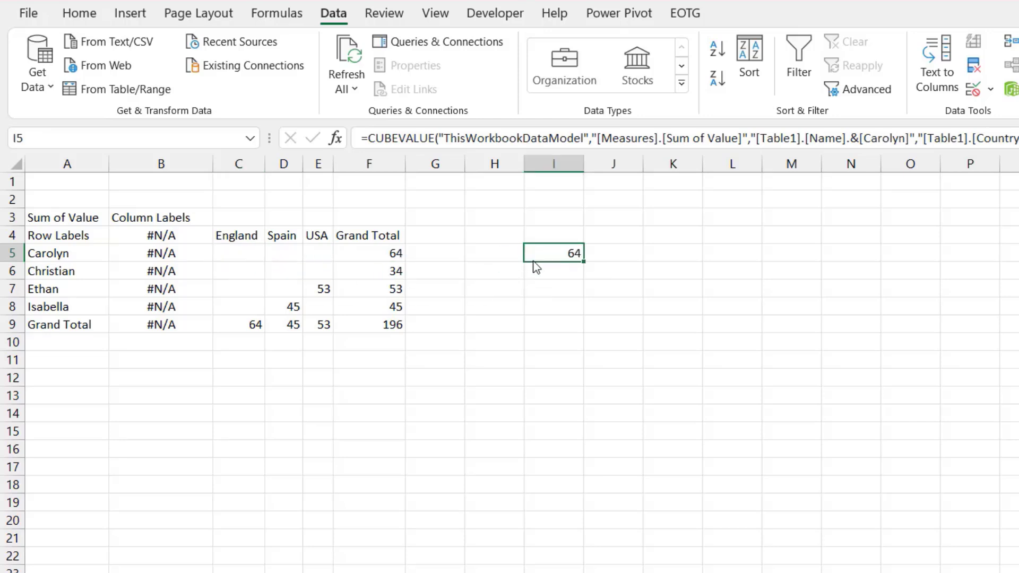
Delete columns A through F so only the literal CUBEVALUE formula remains, now in C5
{"action": "left_click", "coordinate": [108, 167]}
{"action": "left_click_drag", "start_coordinate": [107, 166], "coordinate": [368, 180]}
{"action": "right_click", "coordinate": [357, 209]}
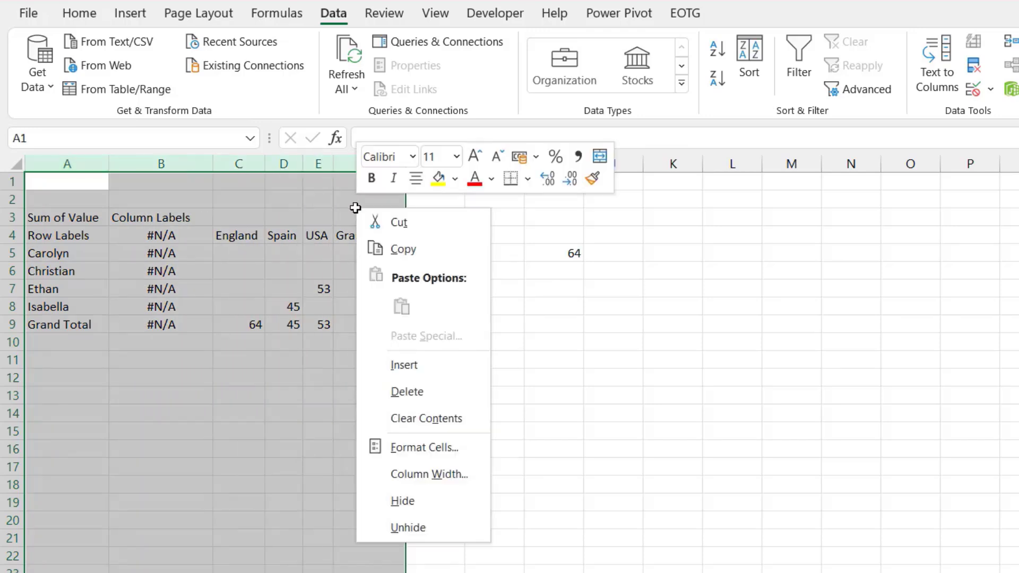
{"action": "left_click", "coordinate": [402, 390]}
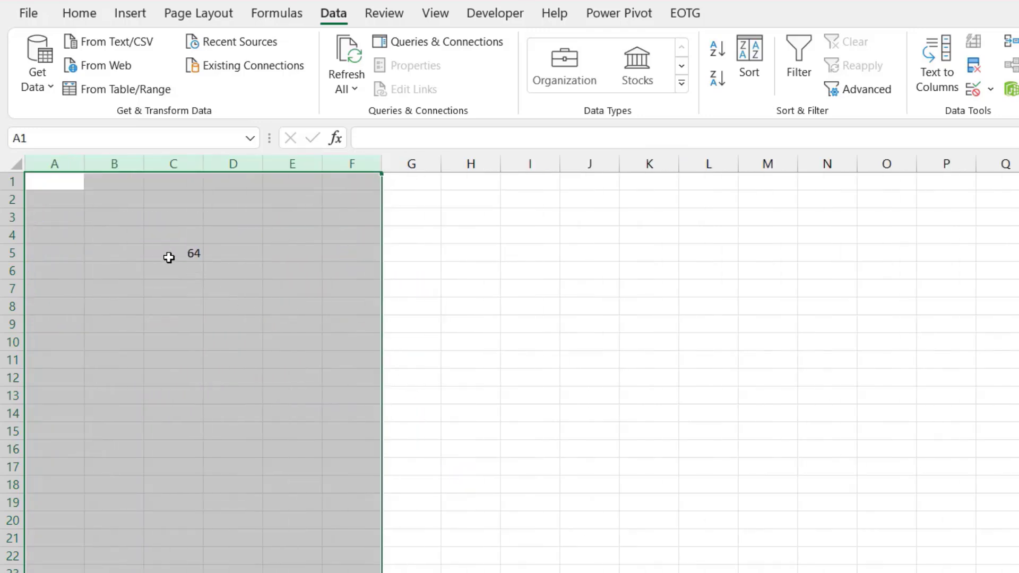
{"action": "left_click", "coordinate": [169, 257]}
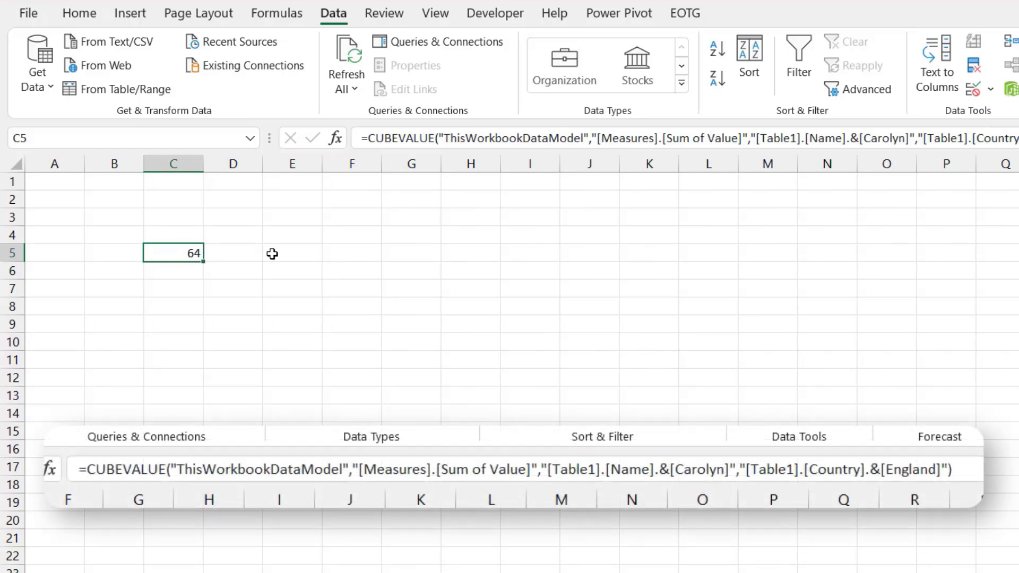
Enter England in E5 and the matching name in E6
{"action": "left_click", "coordinate": [294, 255]}
{"action": "type", "text": "Eng"}
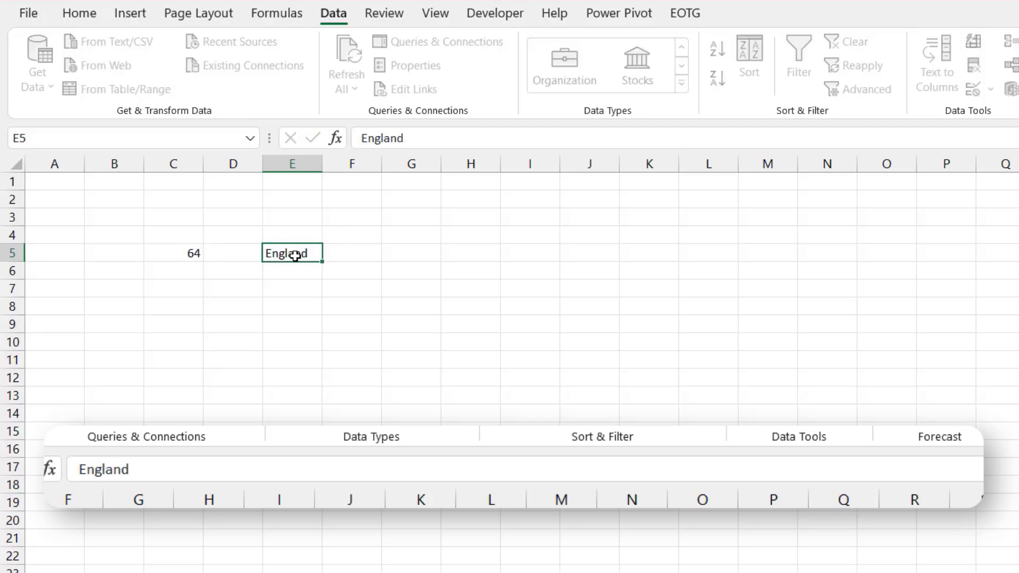
{"action": "type", "text": "land"}
{"action": "key", "text": "Return"}
{"action": "type", "text": "Carolyn"}
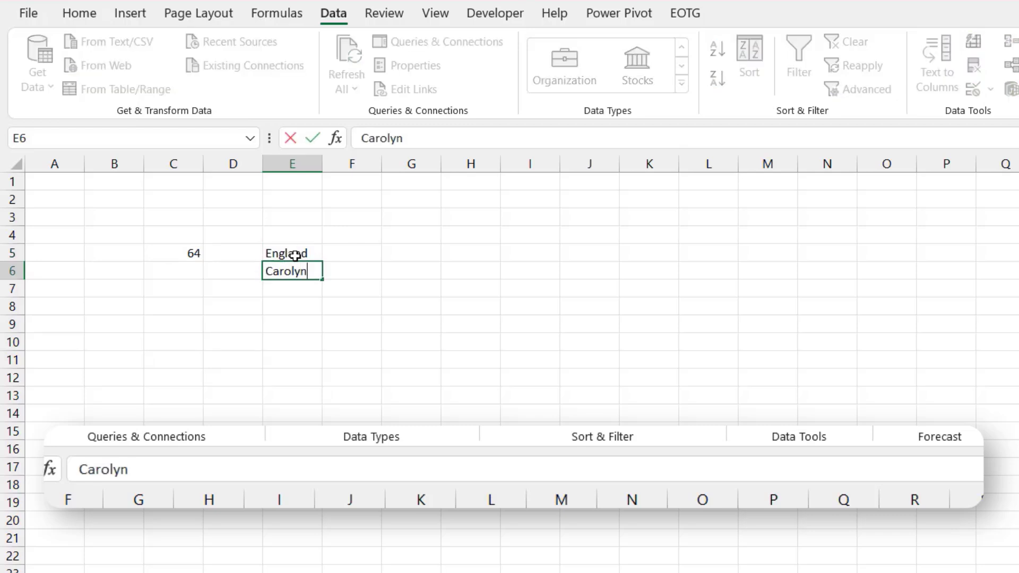
{"action": "key", "text": "Return"}
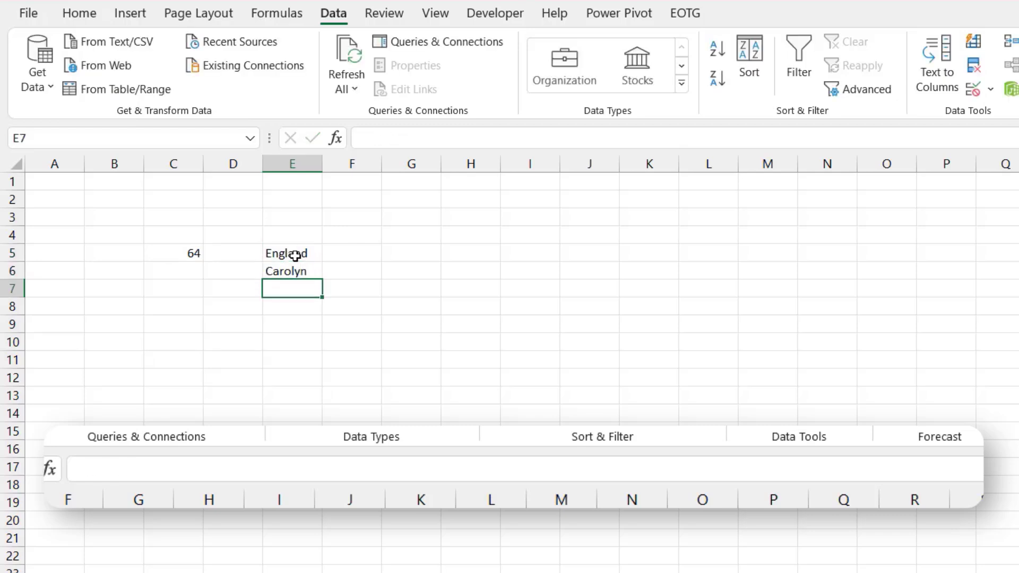
Edit C5's CUBEVALUE so its name and country members concatenate E6 and E5, keeping 64
{"action": "left_click", "coordinate": [192, 253]}
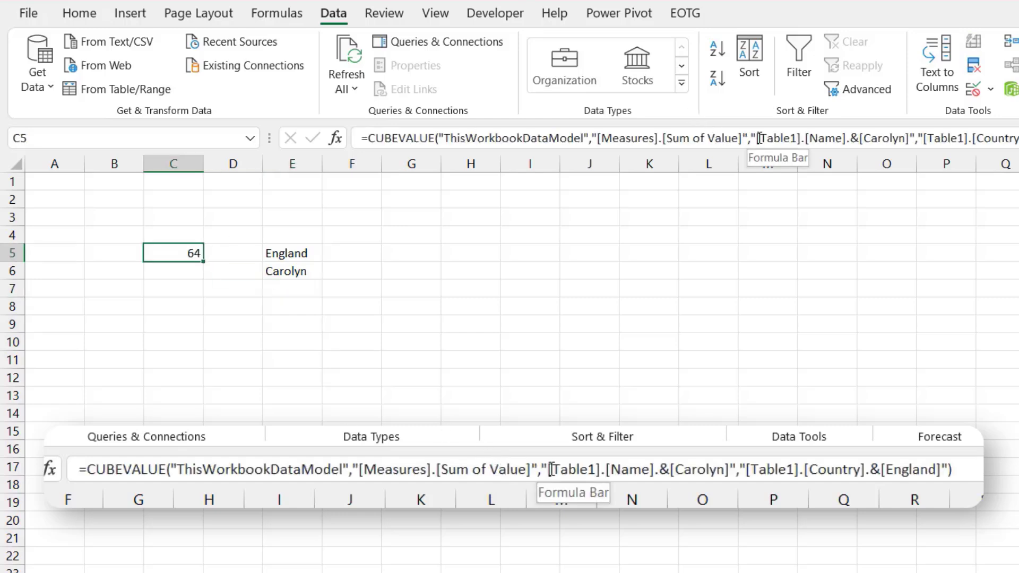
{"action": "left_click", "coordinate": [862, 138]}
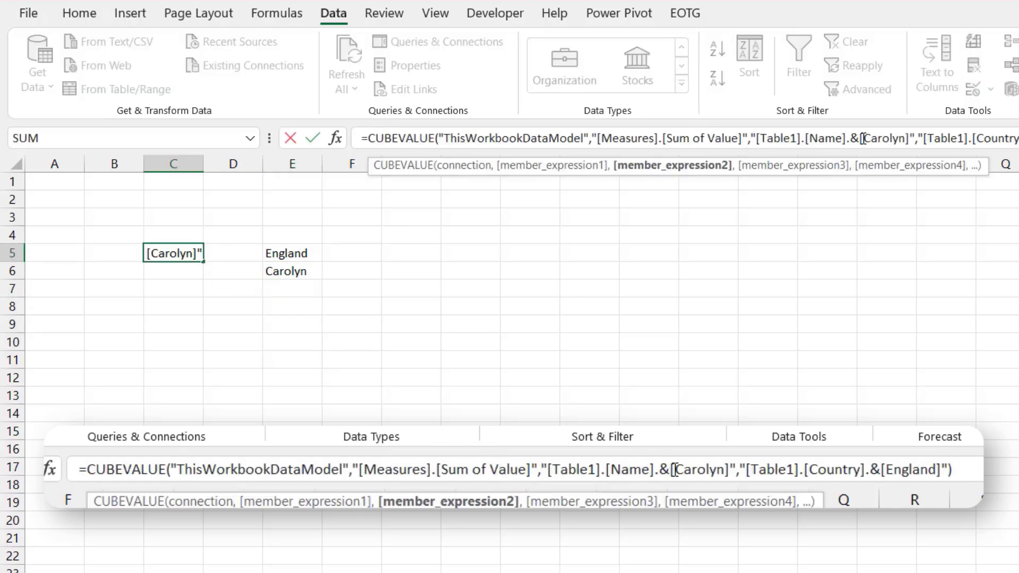
{"action": "type", "text": "&&"}
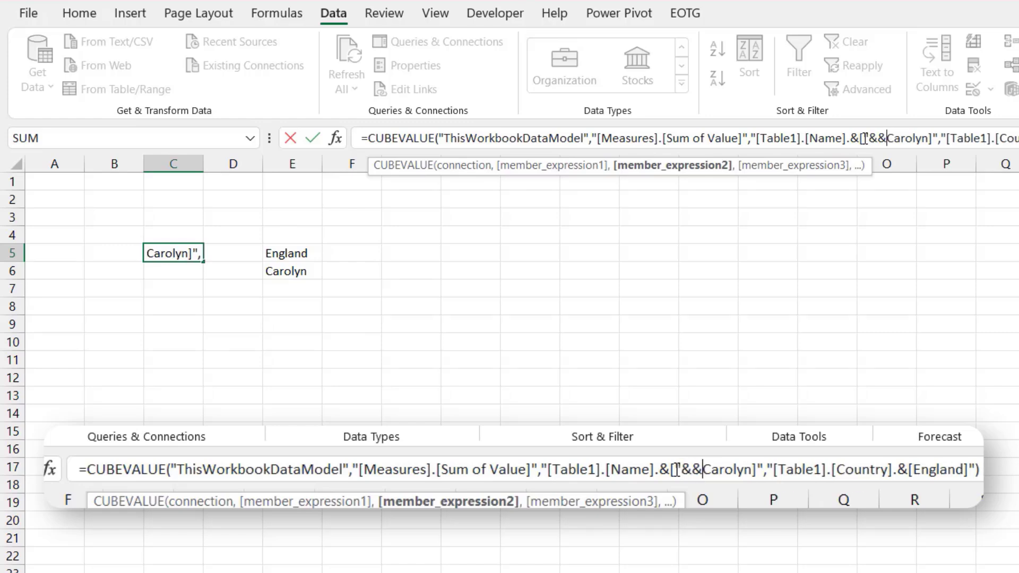
{"action": "key", "text": "Delete"}
{"action": "key", "text": "Delete"}
{"action": "key", "text": "Delete"}
{"action": "key", "text": "Delete"}
{"action": "key", "text": "Delete"}
{"action": "key", "text": "Delete"}
{"action": "key", "text": "Delete"}
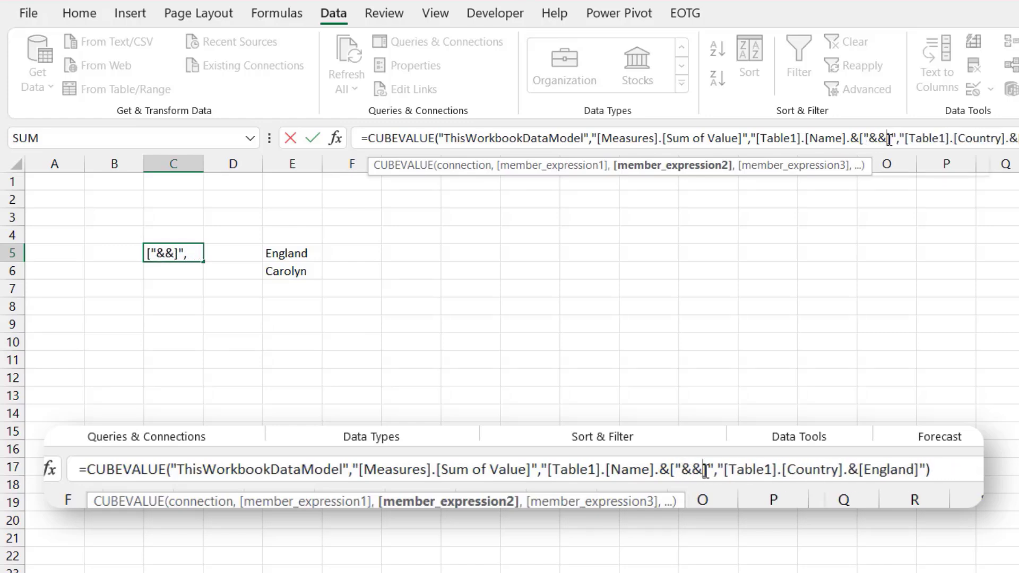
{"action": "type", "text": "\""}
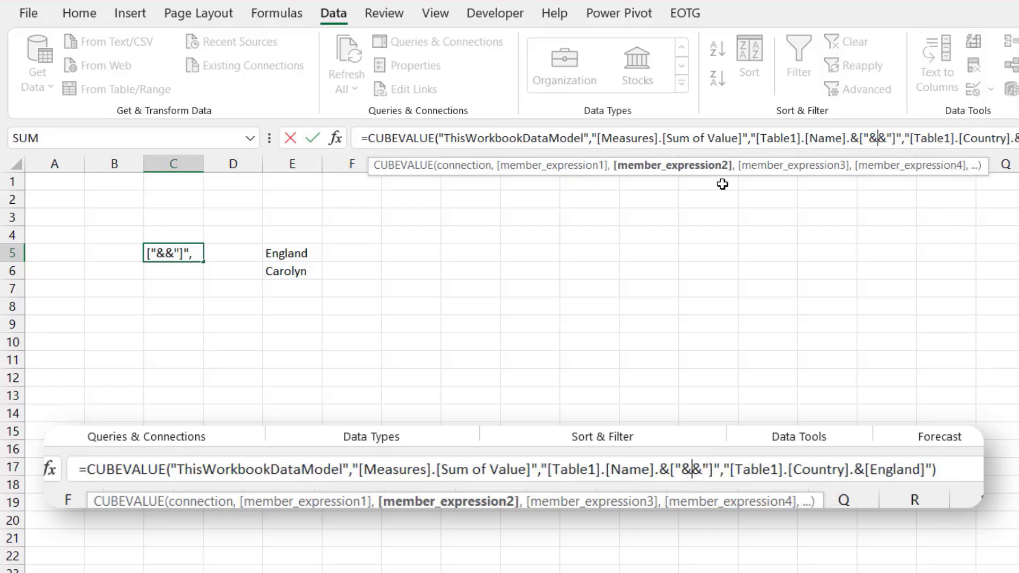
{"action": "key", "text": "Escape"}
{"action": "left_click", "coordinate": [300, 271]}
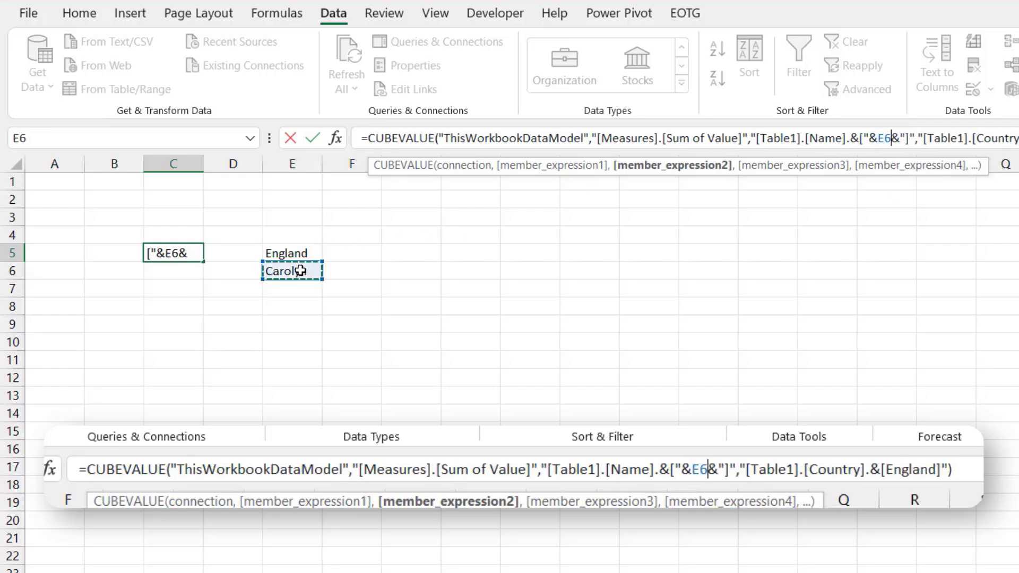
{"action": "left_click", "coordinate": [888, 469]}
{"action": "type", "text": "\"&&\""}
{"action": "key", "text": "Delete"}
{"action": "key", "text": "Delete"}
{"action": "key", "text": "Delete"}
{"action": "key", "text": "Delete"}
{"action": "key", "text": "Delete"}
{"action": "key", "text": "Delete"}
{"action": "key", "text": "Delete"}
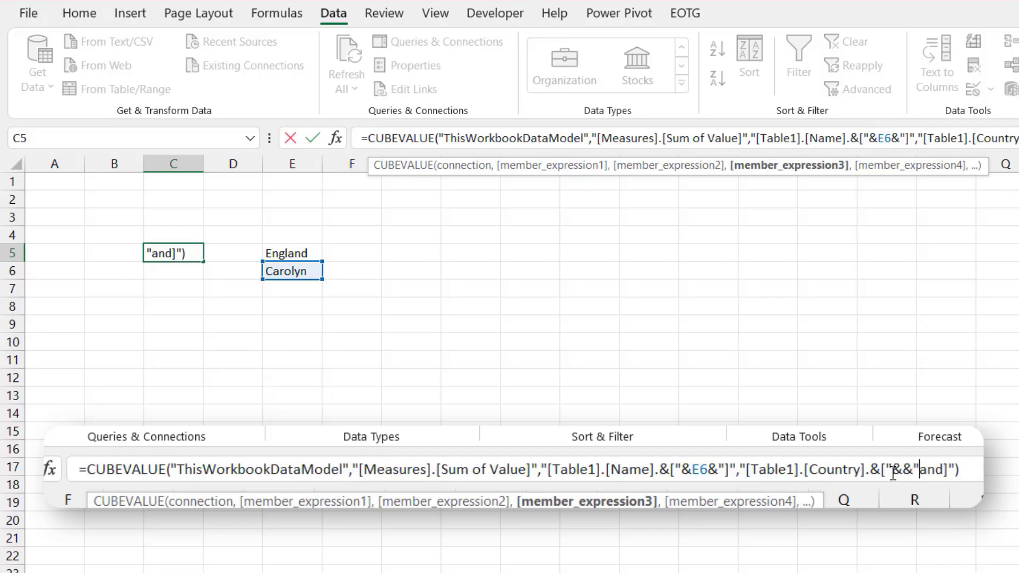
{"action": "left_click", "coordinate": [902, 469]}
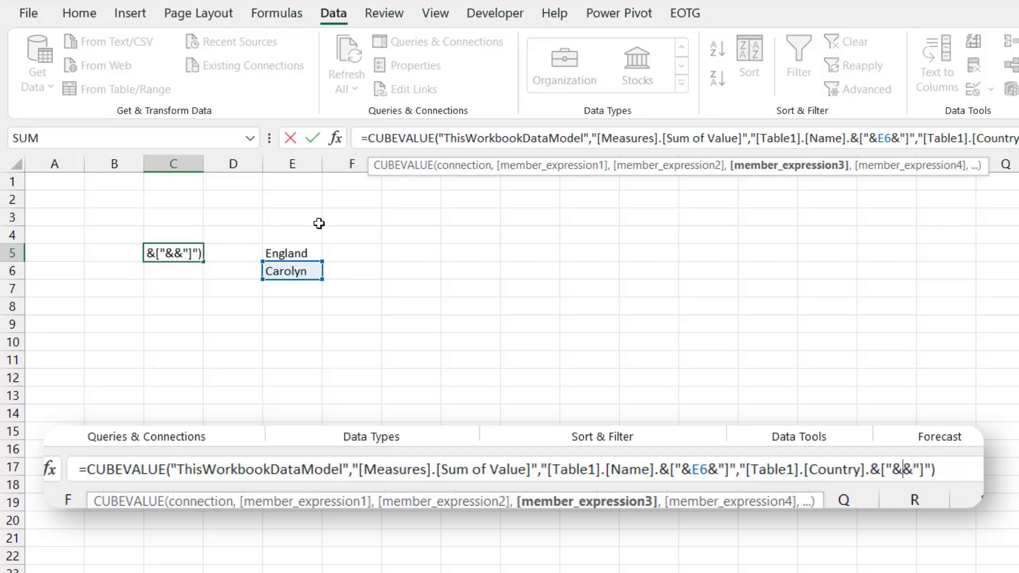
{"action": "left_click", "coordinate": [289, 253]}
{"action": "key", "text": "Return"}
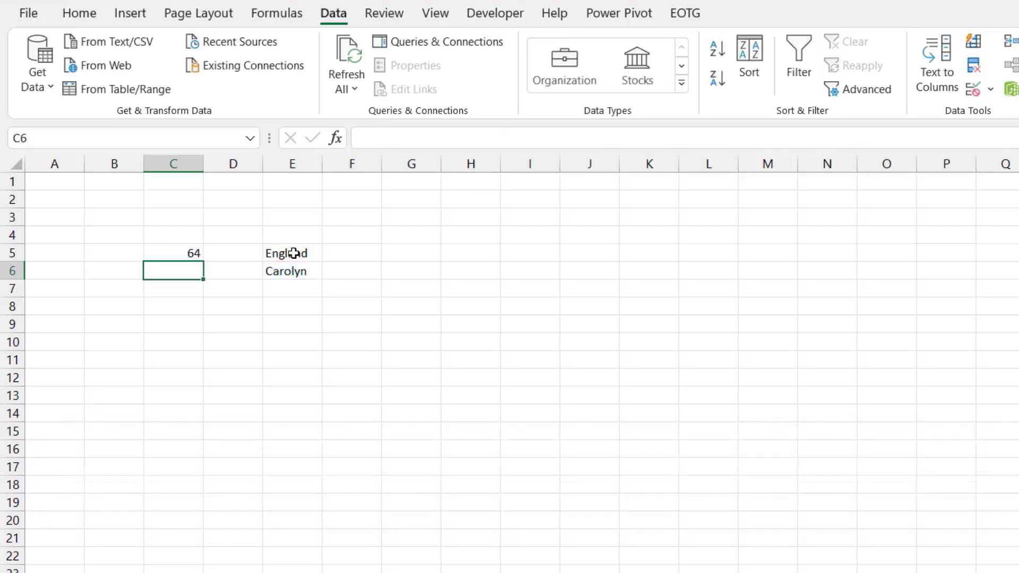
Enter USA in E5 and a different name in E6, updating C5 to 53
{"action": "left_click", "coordinate": [294, 253]}
{"action": "type", "text": "USA"}
{"action": "key", "text": "Return"}
{"action": "type", "text": "Ethan"}
{"action": "key", "text": "Return"}
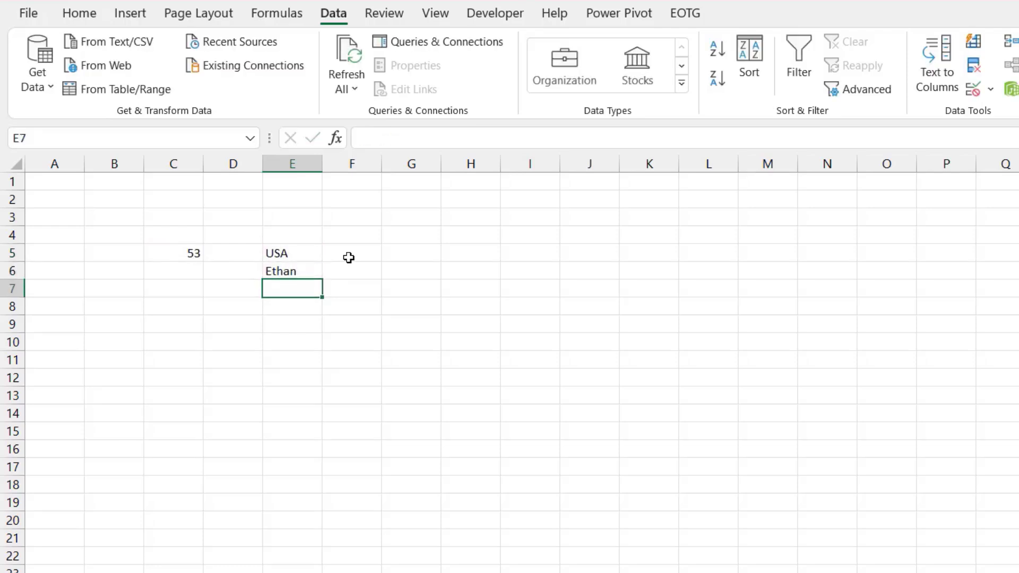